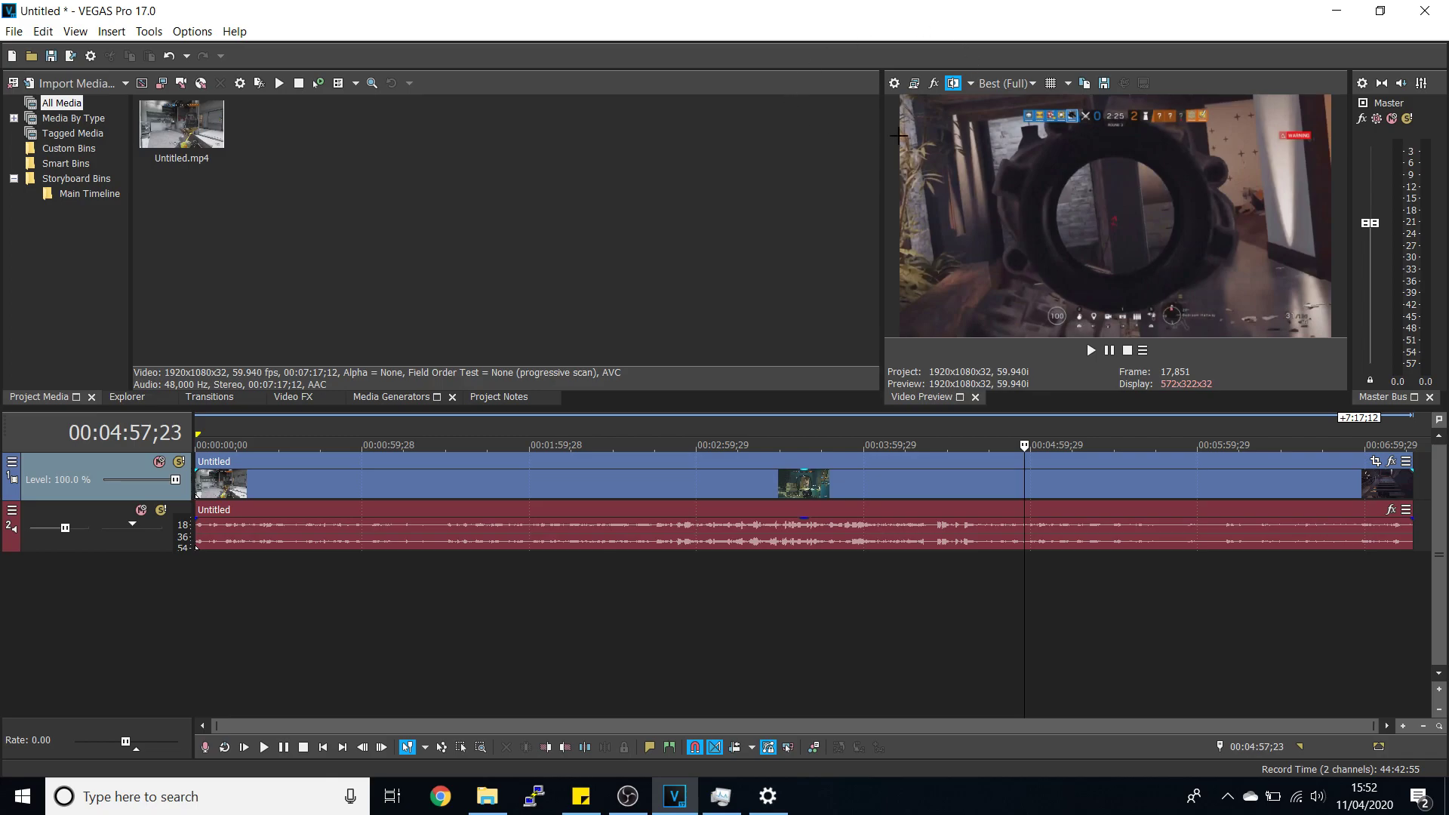
Step: Open the project's video properties, review the frame rate options, and set the full-resolution rendering quality to Best
{"action": "left_click", "coordinate": [893, 85]}
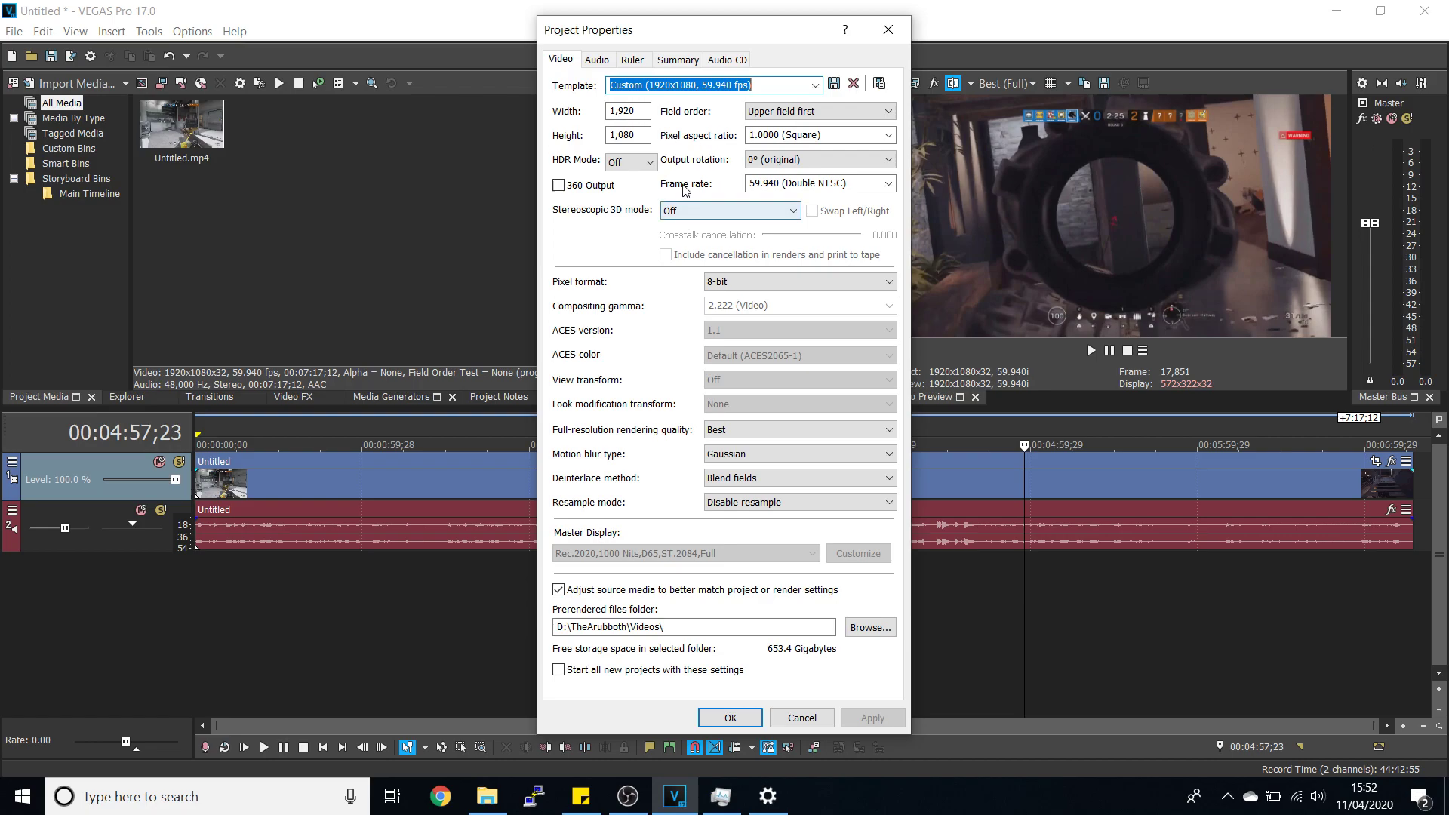
{"action": "left_click", "coordinate": [796, 183]}
{"action": "left_click", "coordinate": [888, 186]}
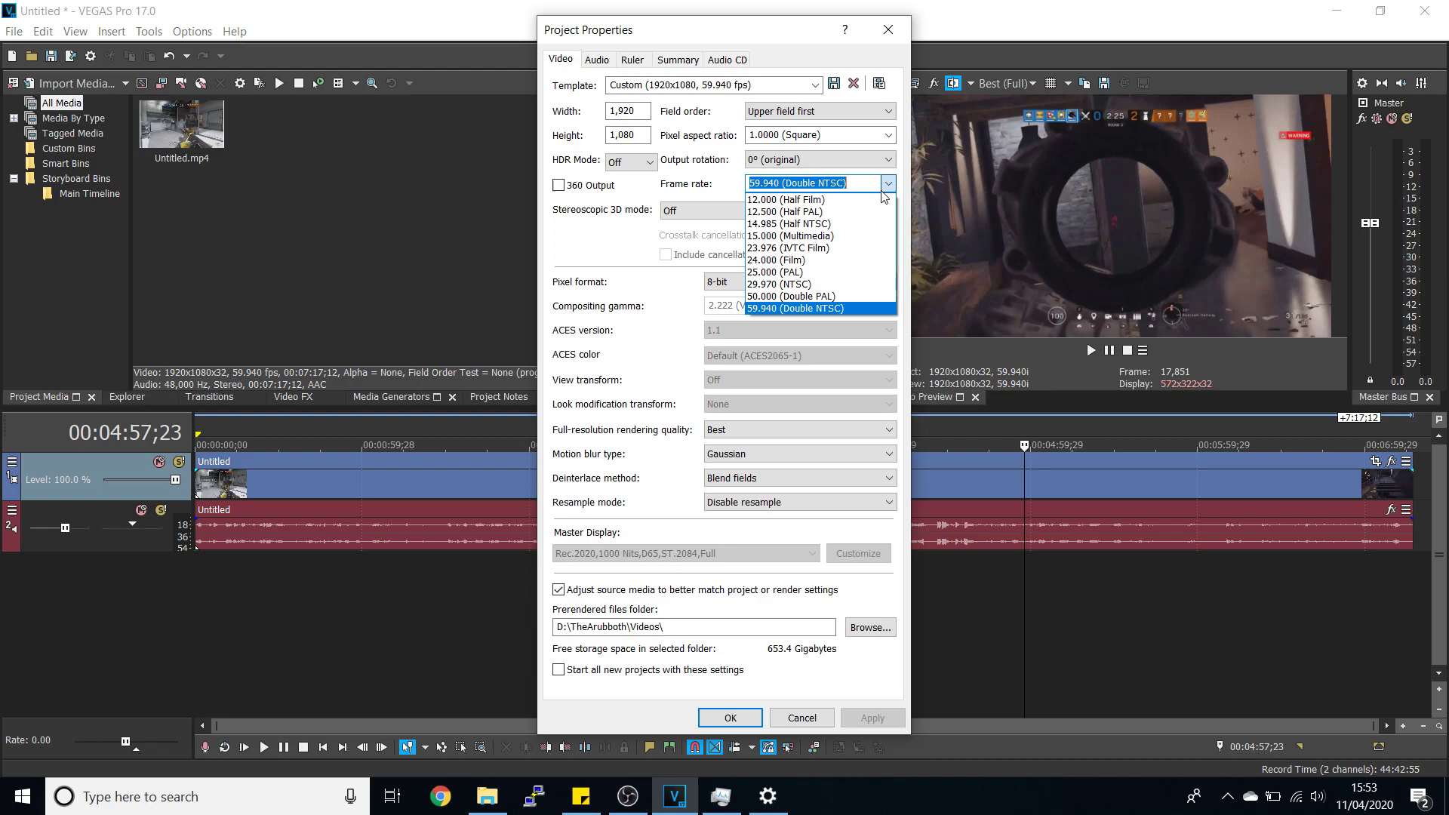
{"action": "left_click", "coordinate": [612, 250]}
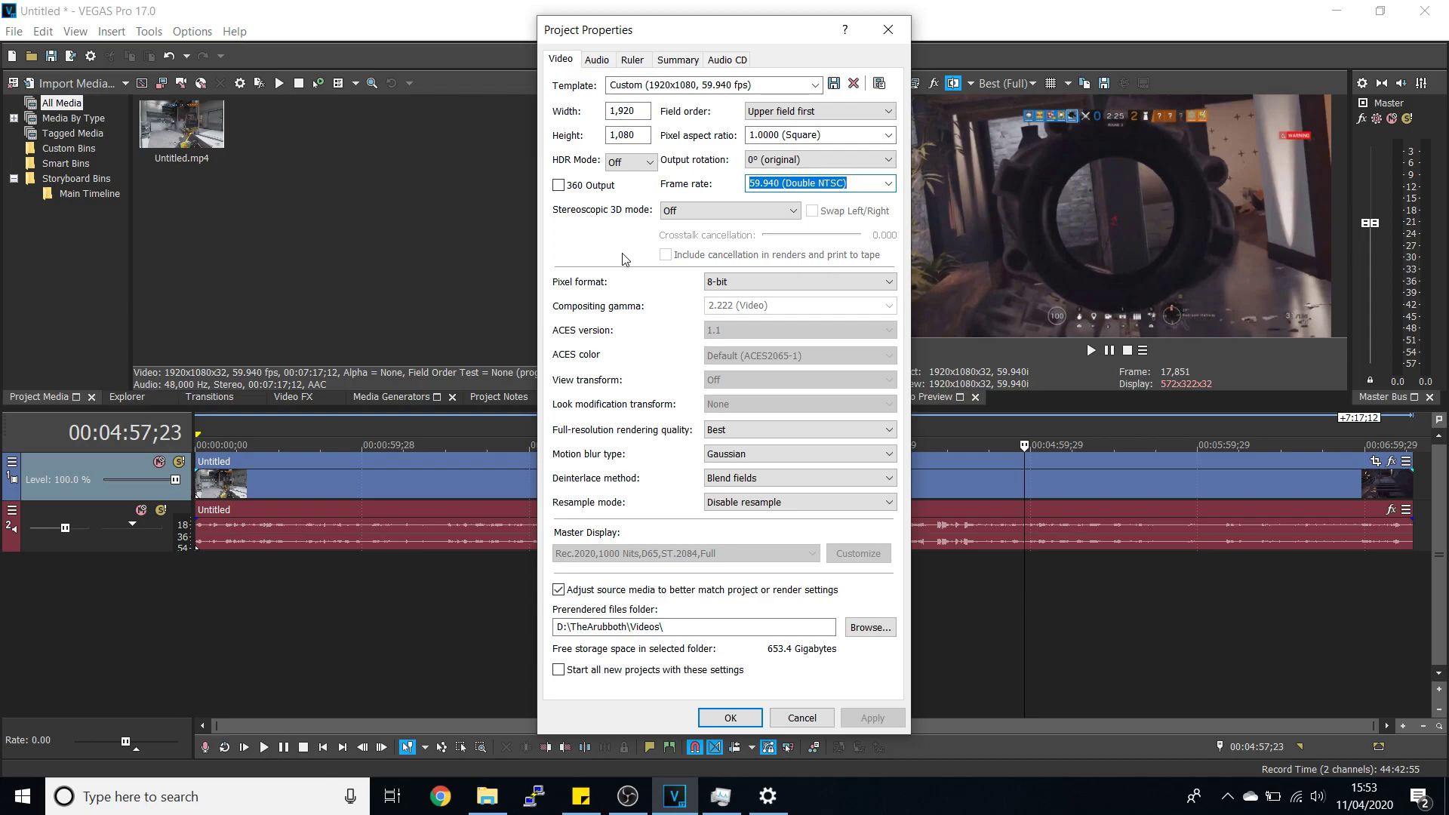
{"action": "left_click", "coordinate": [729, 431]}
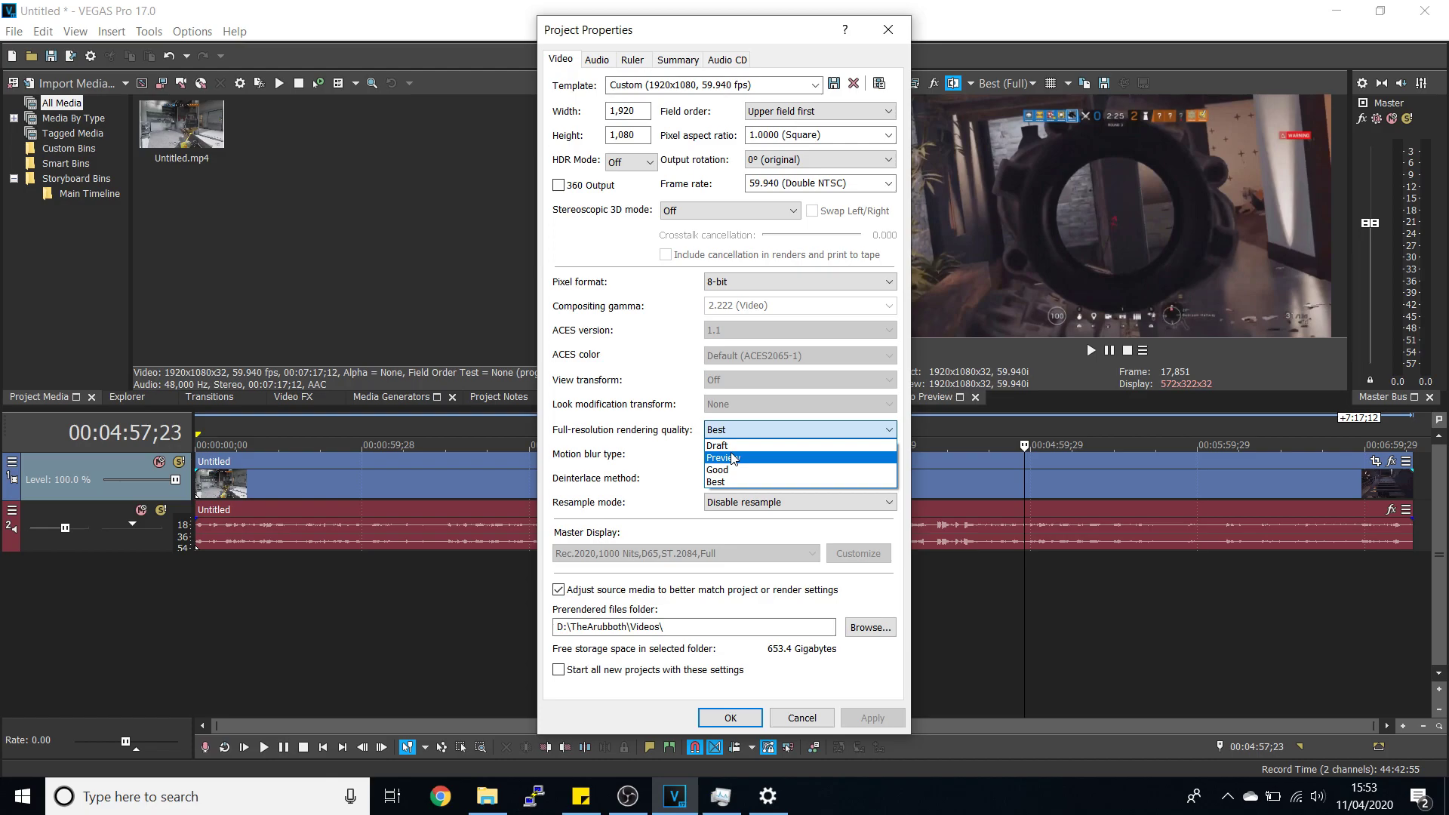
{"action": "left_click", "coordinate": [730, 481]}
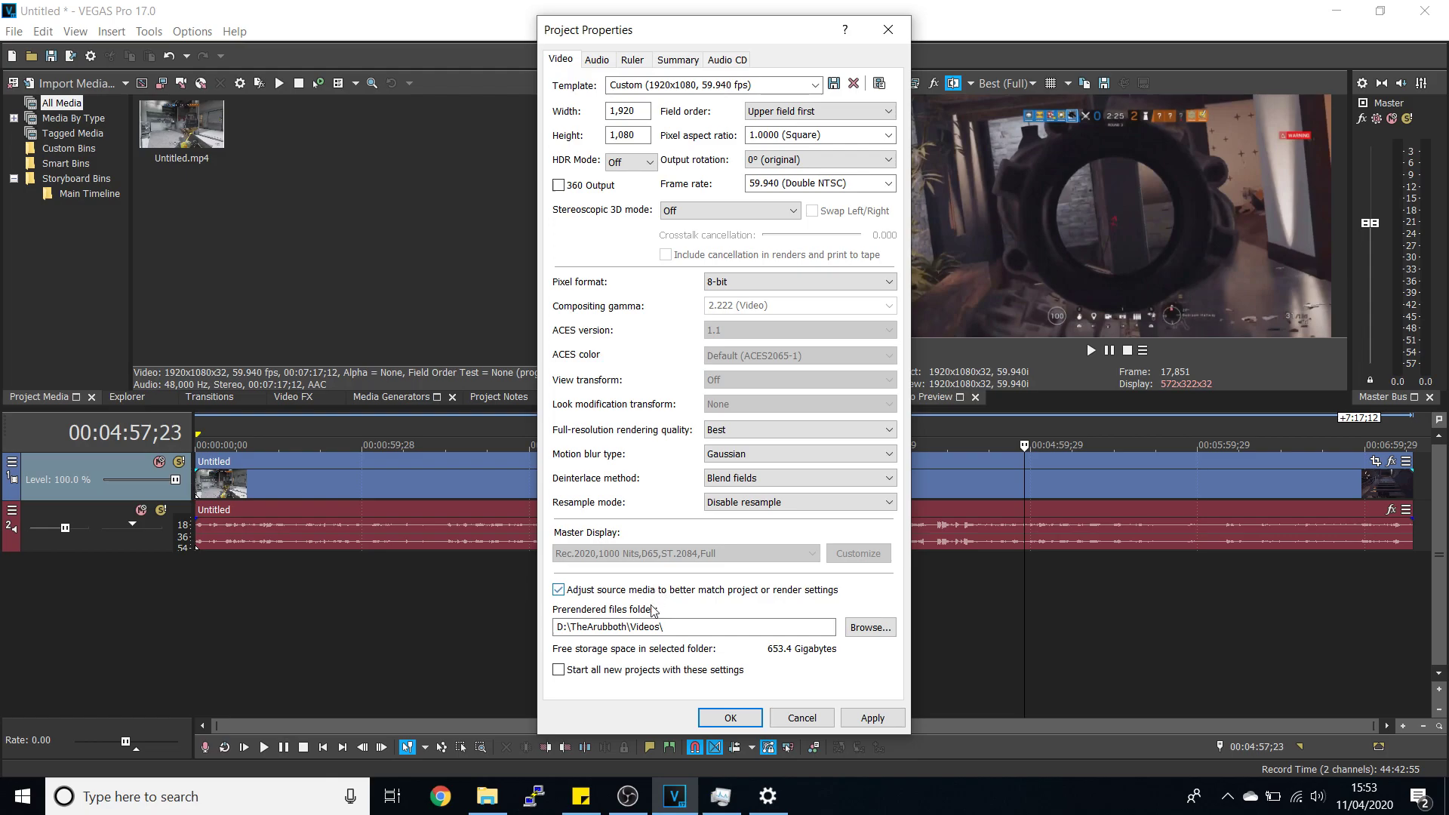
Step: Make the current video properties the starting settings for all new projects and apply them
{"action": "left_click", "coordinate": [660, 678]}
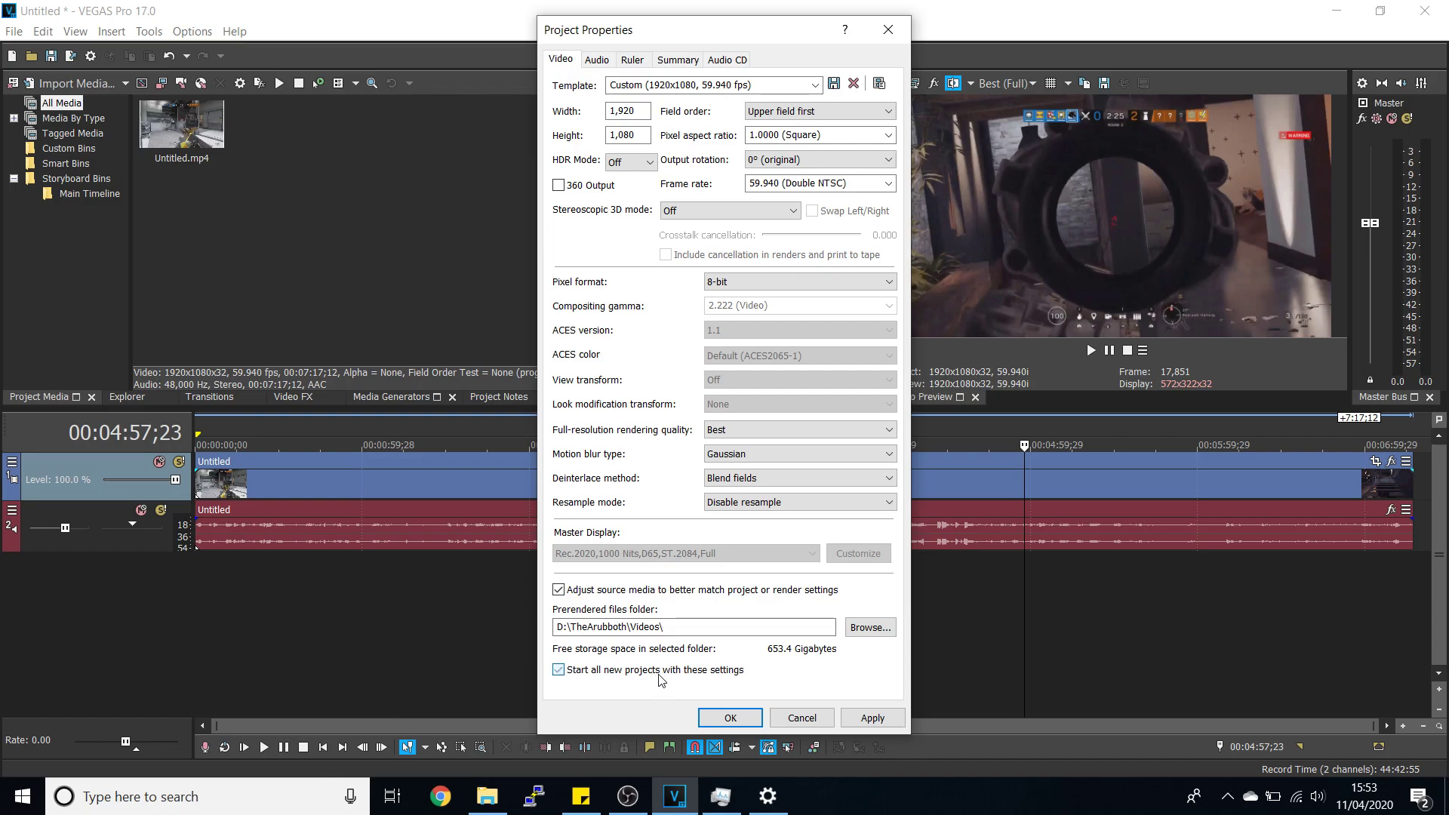
{"action": "left_click", "coordinate": [873, 718]}
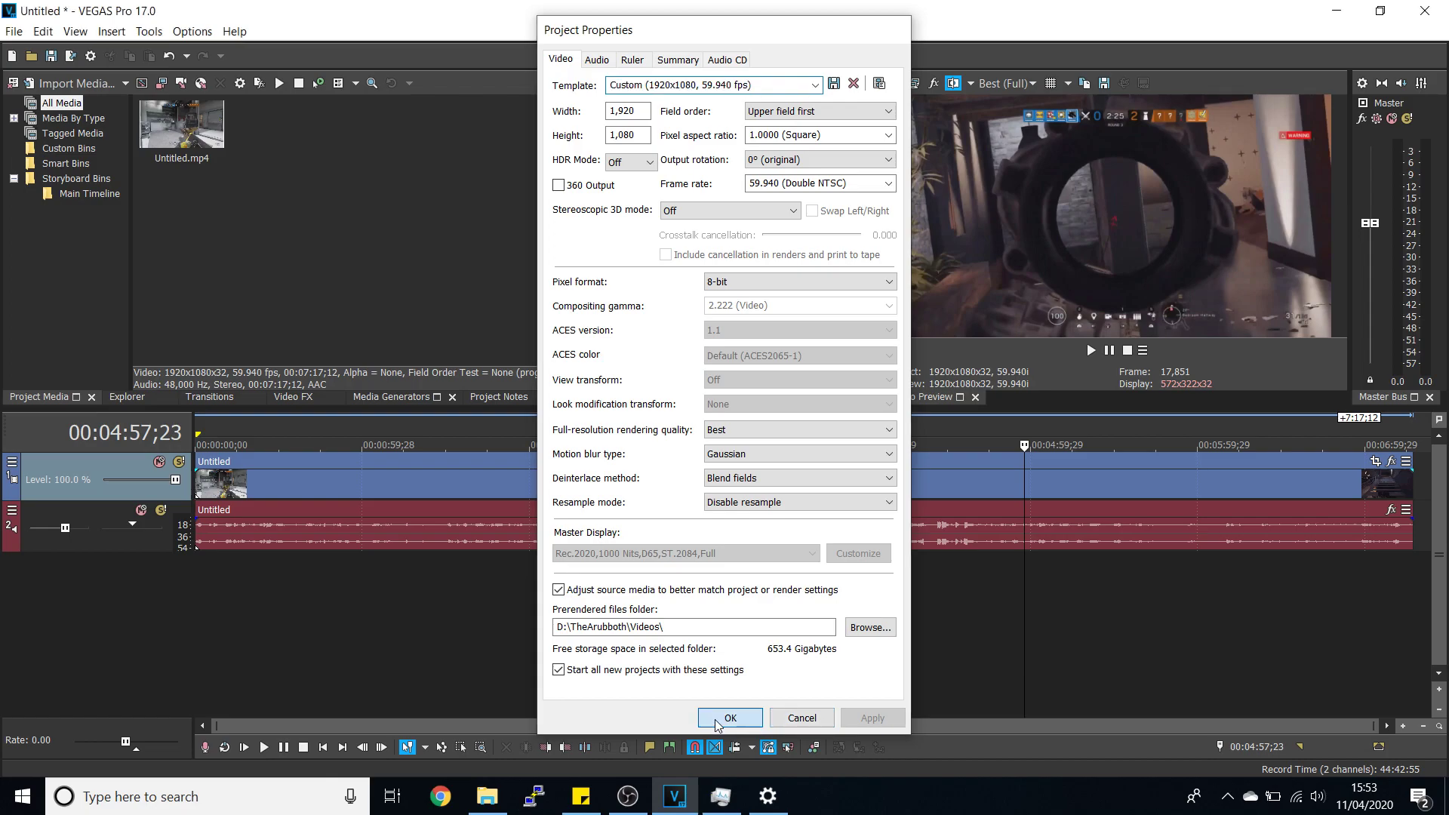
{"action": "left_click", "coordinate": [716, 718]}
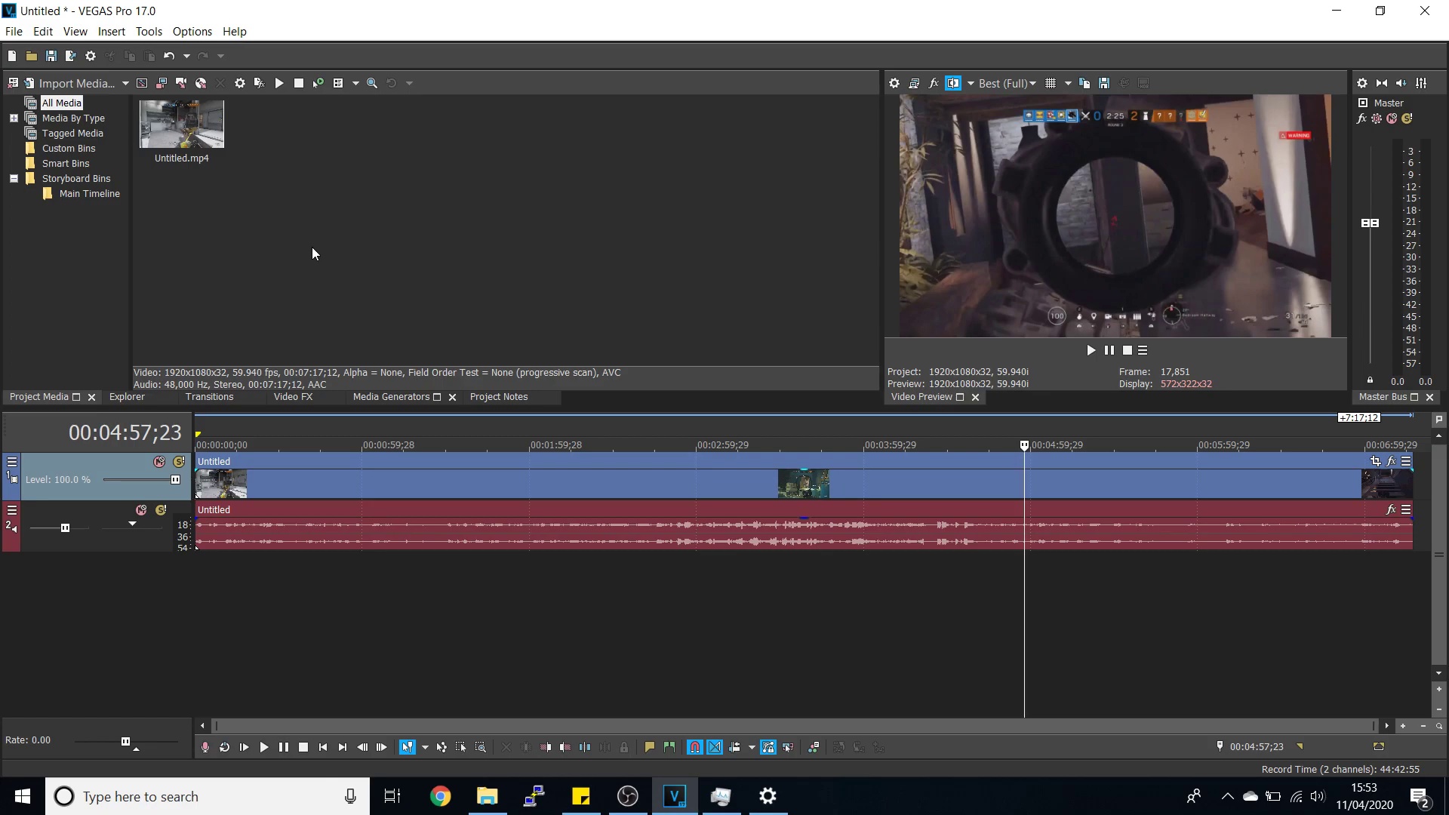
Step: Check the Allow legacy GPU rendering option among the deprecated features in the preferences
{"action": "left_click", "coordinate": [201, 34]}
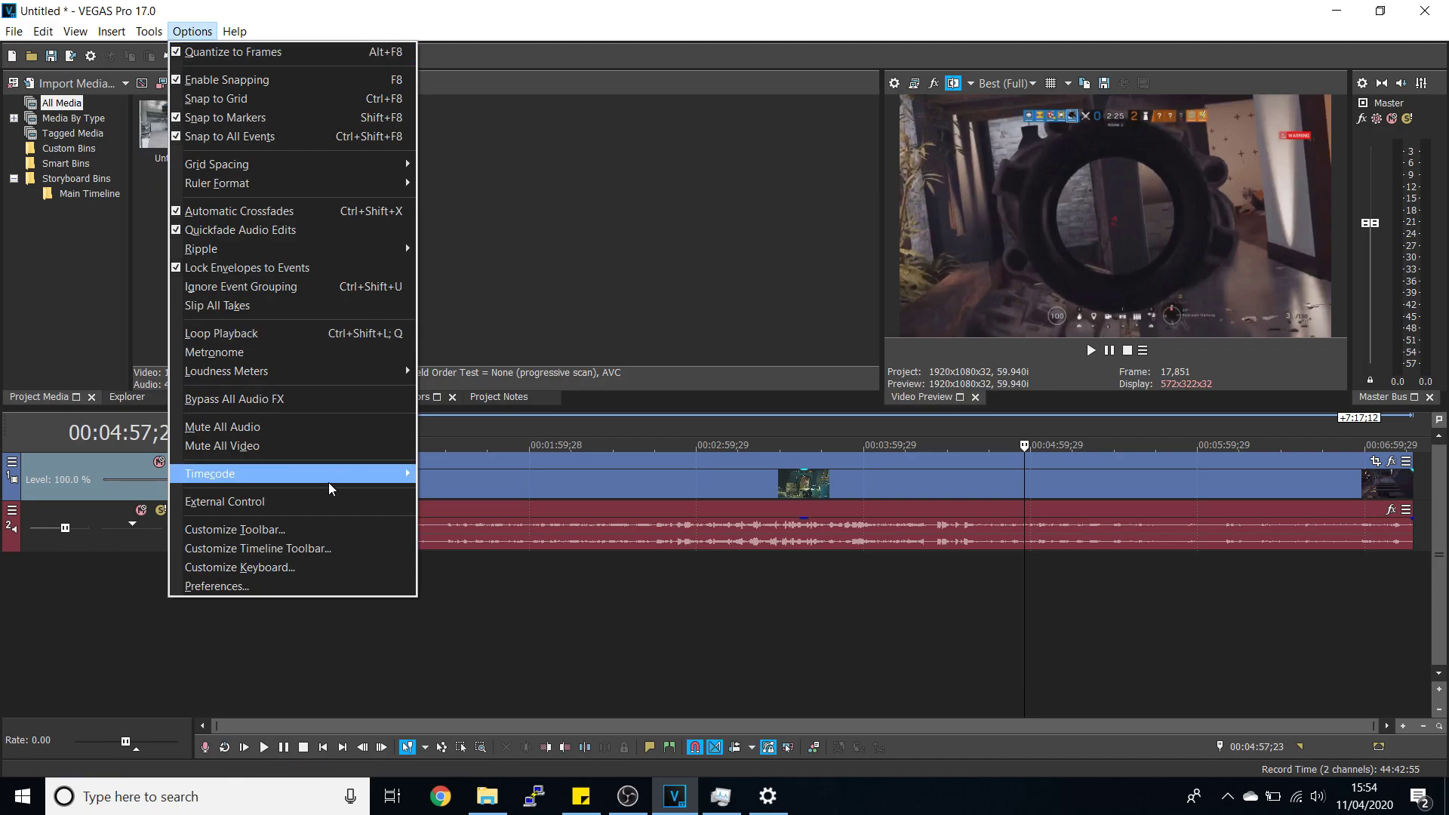
{"action": "left_click", "coordinate": [237, 587]}
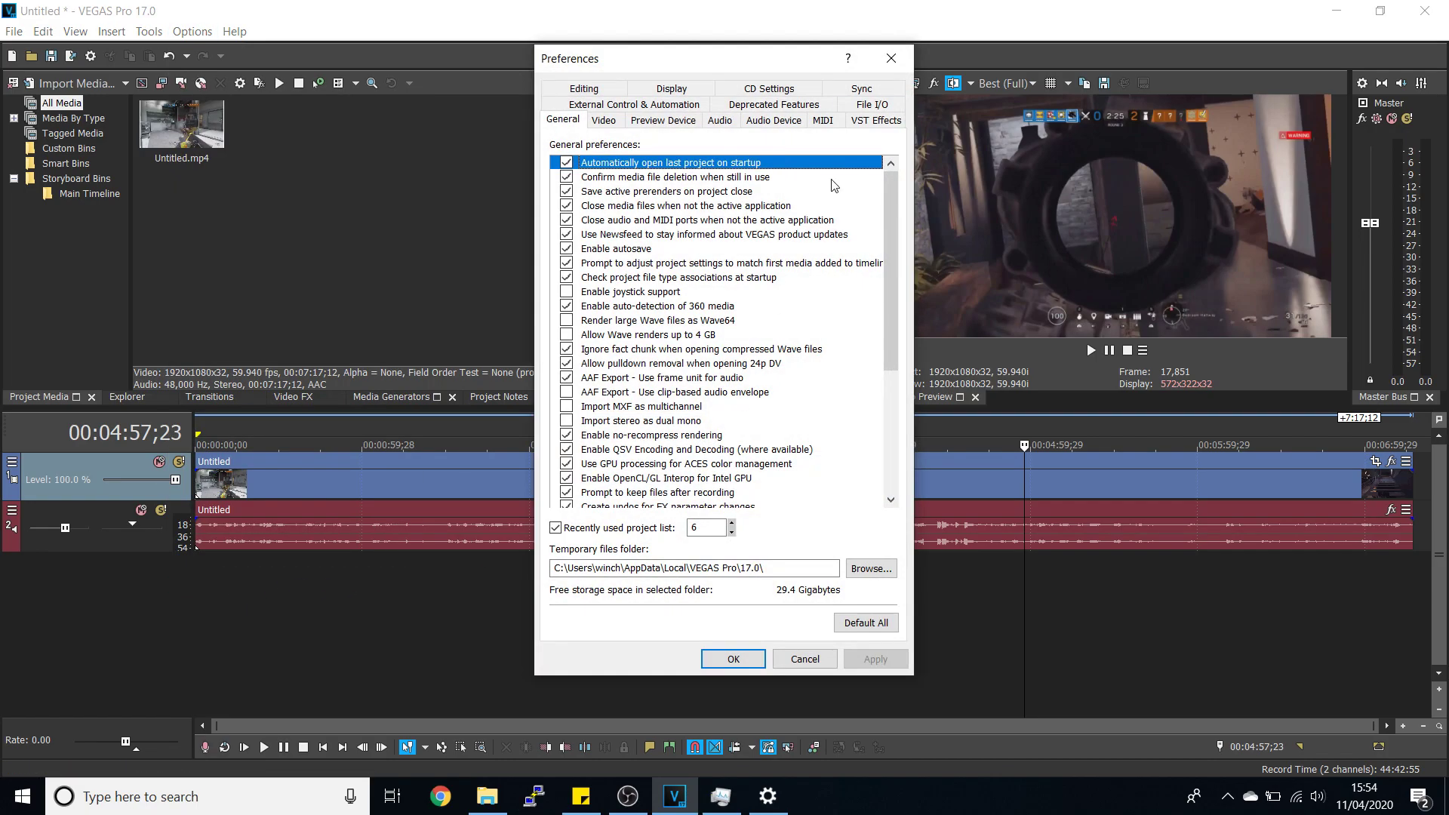
{"action": "left_click", "coordinate": [741, 109]}
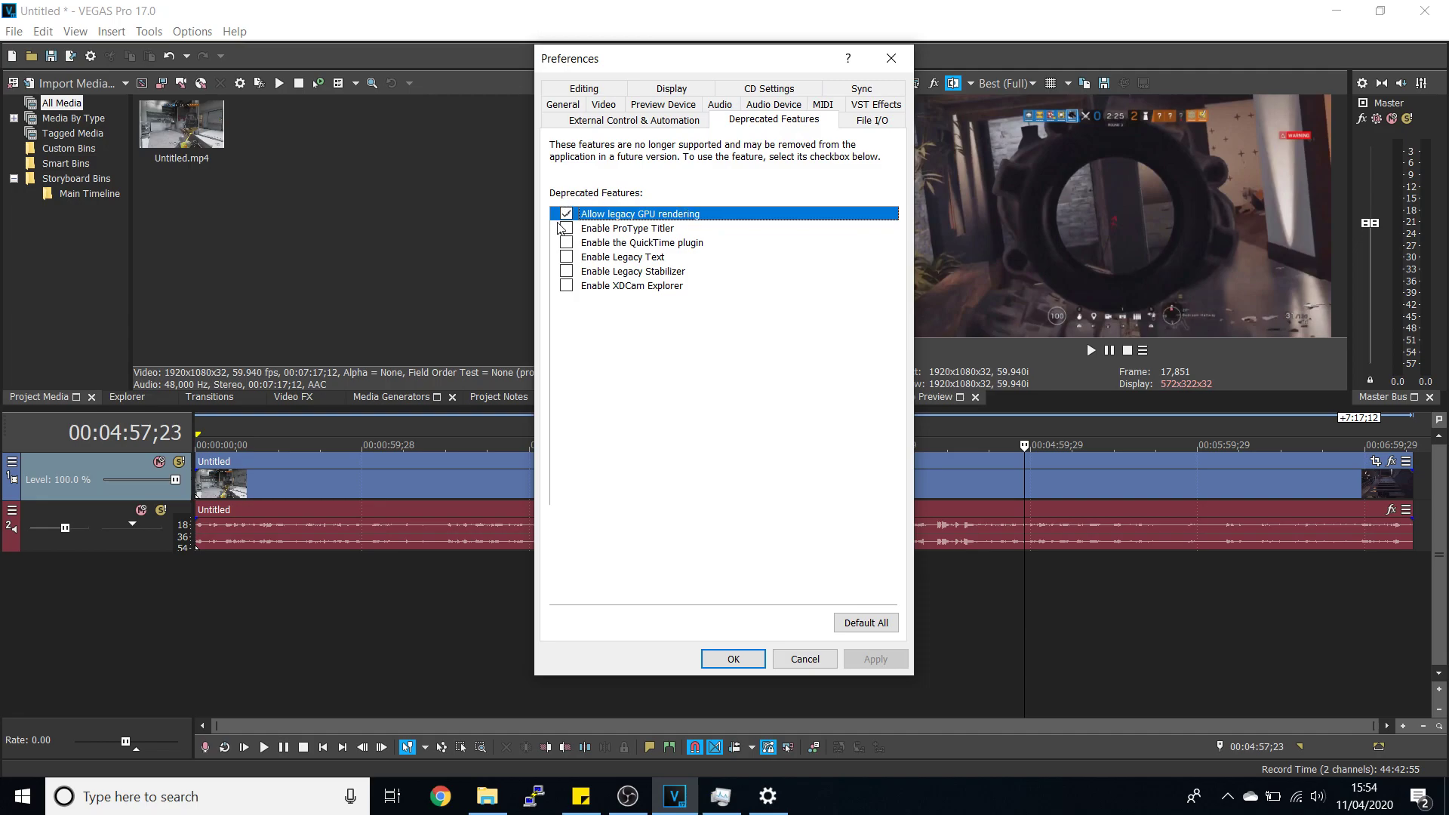
{"action": "left_click", "coordinate": [734, 659]}
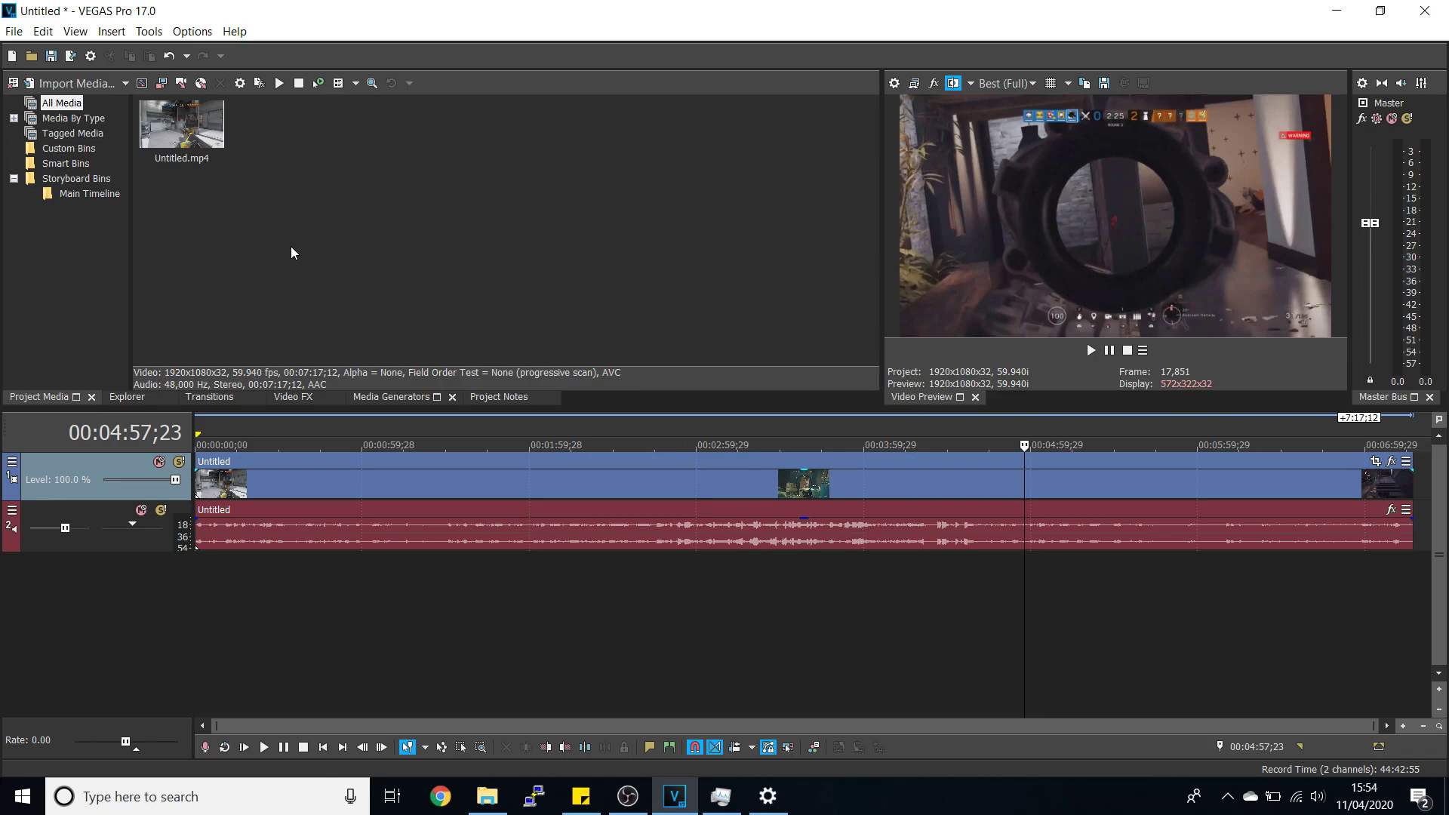
Step: Open the render settings and start customizing the MAGIX AVC/AAC MP4 template Internet HD 1080p 59.94 fps (NVIDIA NVENC)
{"action": "left_click", "coordinate": [14, 31]}
{"action": "left_click", "coordinate": [43, 31]}
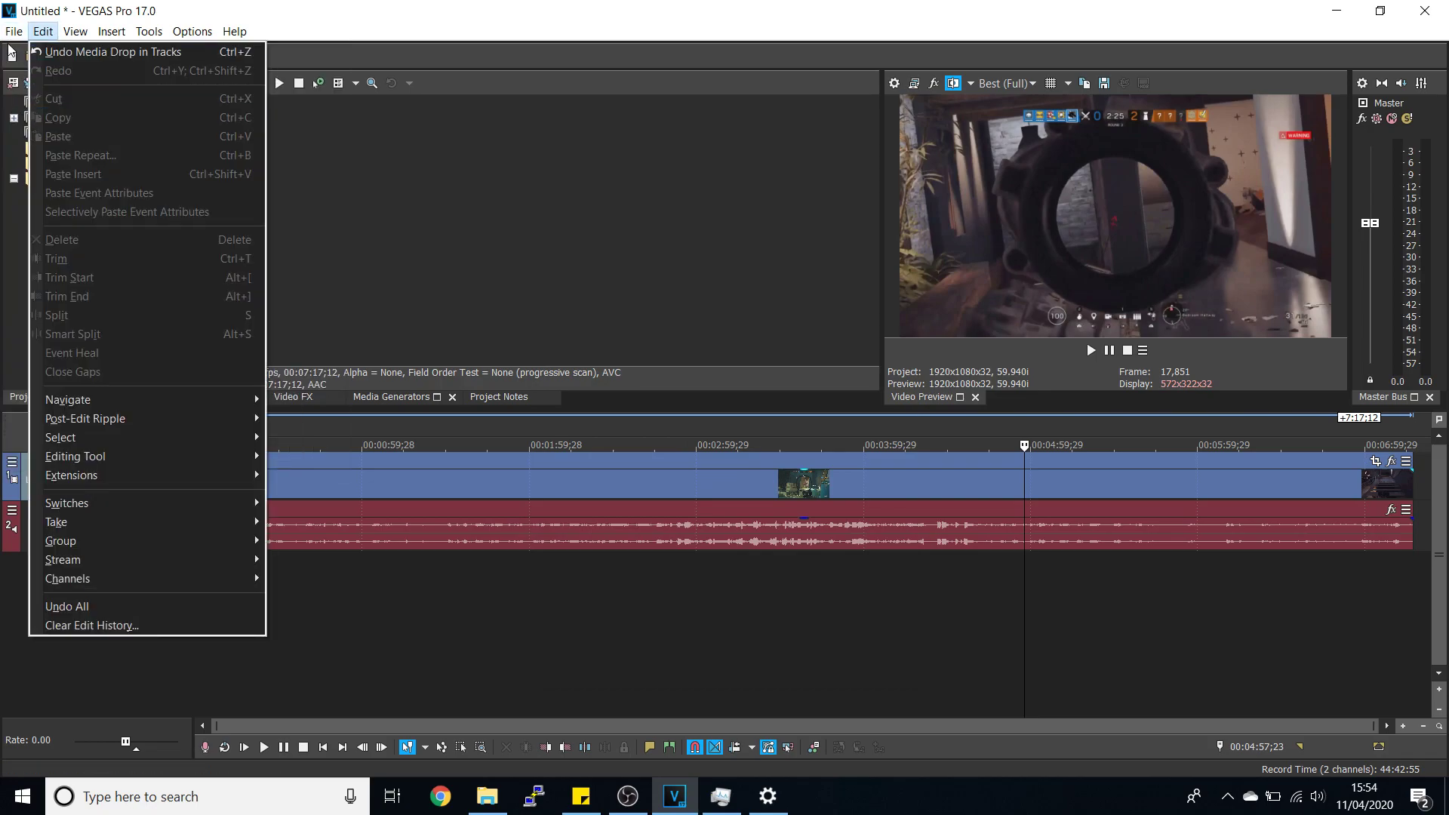
{"action": "left_click", "coordinate": [13, 31]}
{"action": "left_click", "coordinate": [45, 165]}
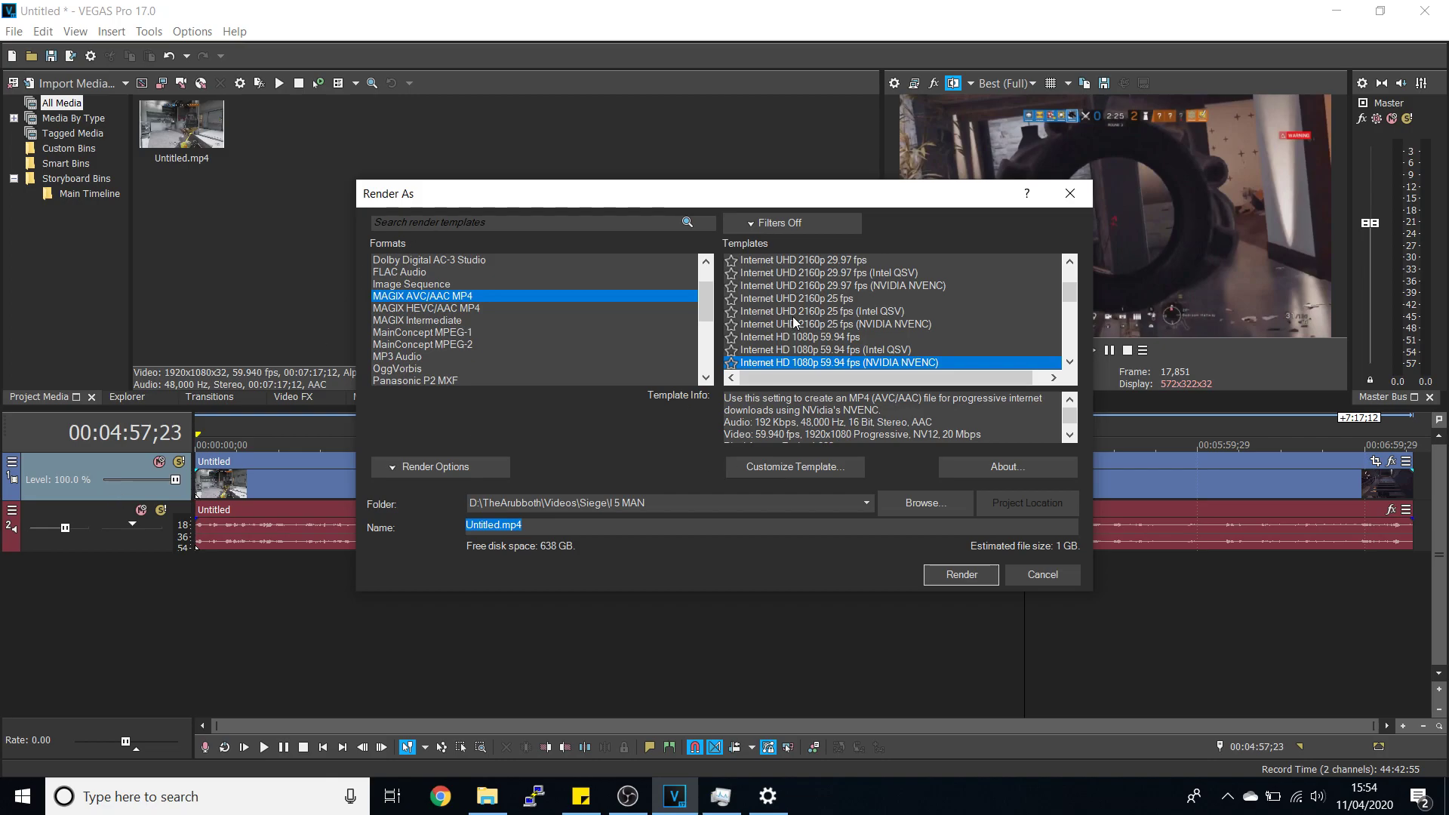
{"action": "scroll", "coordinate": [790, 334], "scroll_direction": "down", "scroll_amount": 1}
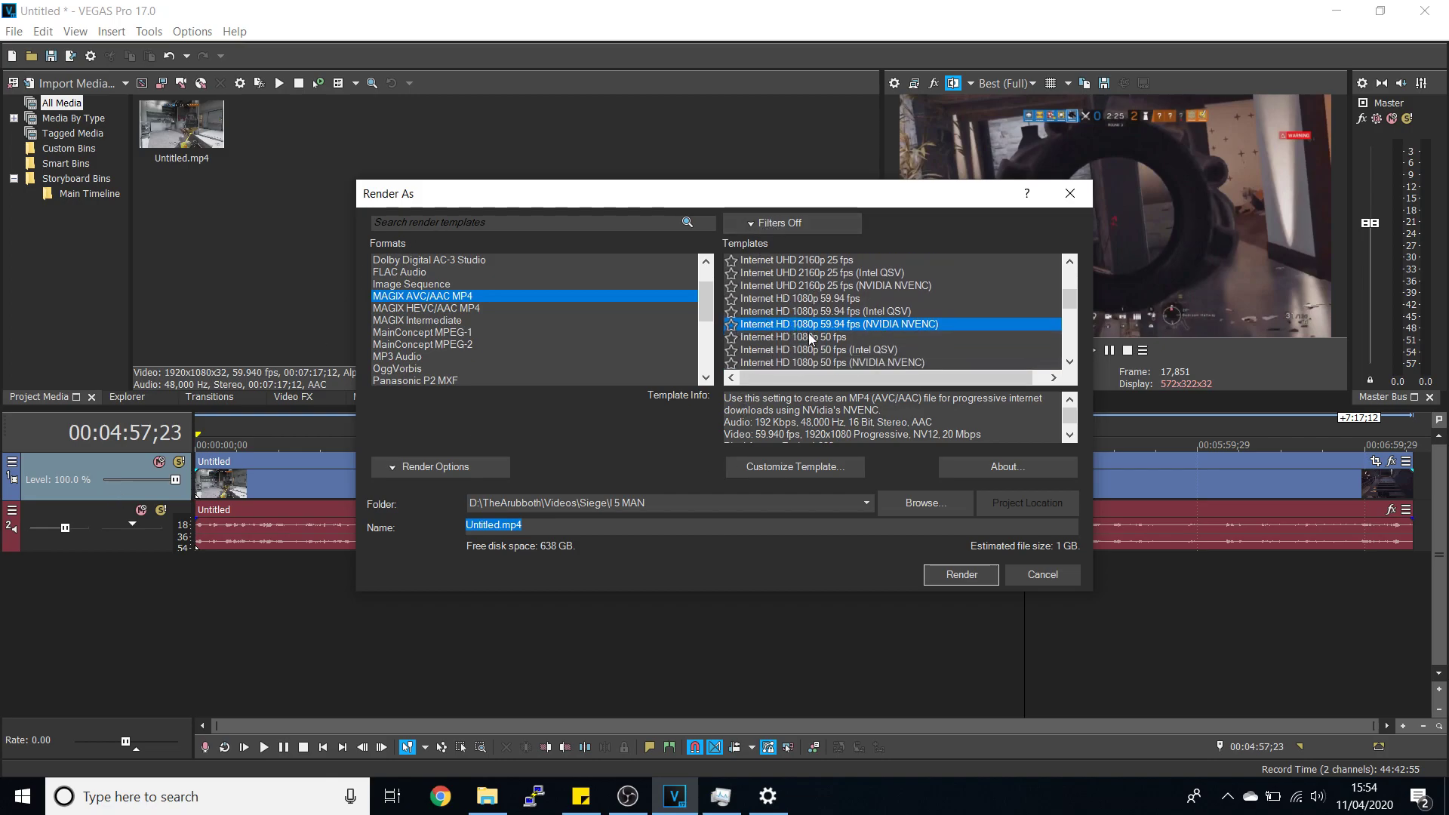
{"action": "left_click", "coordinate": [798, 414]}
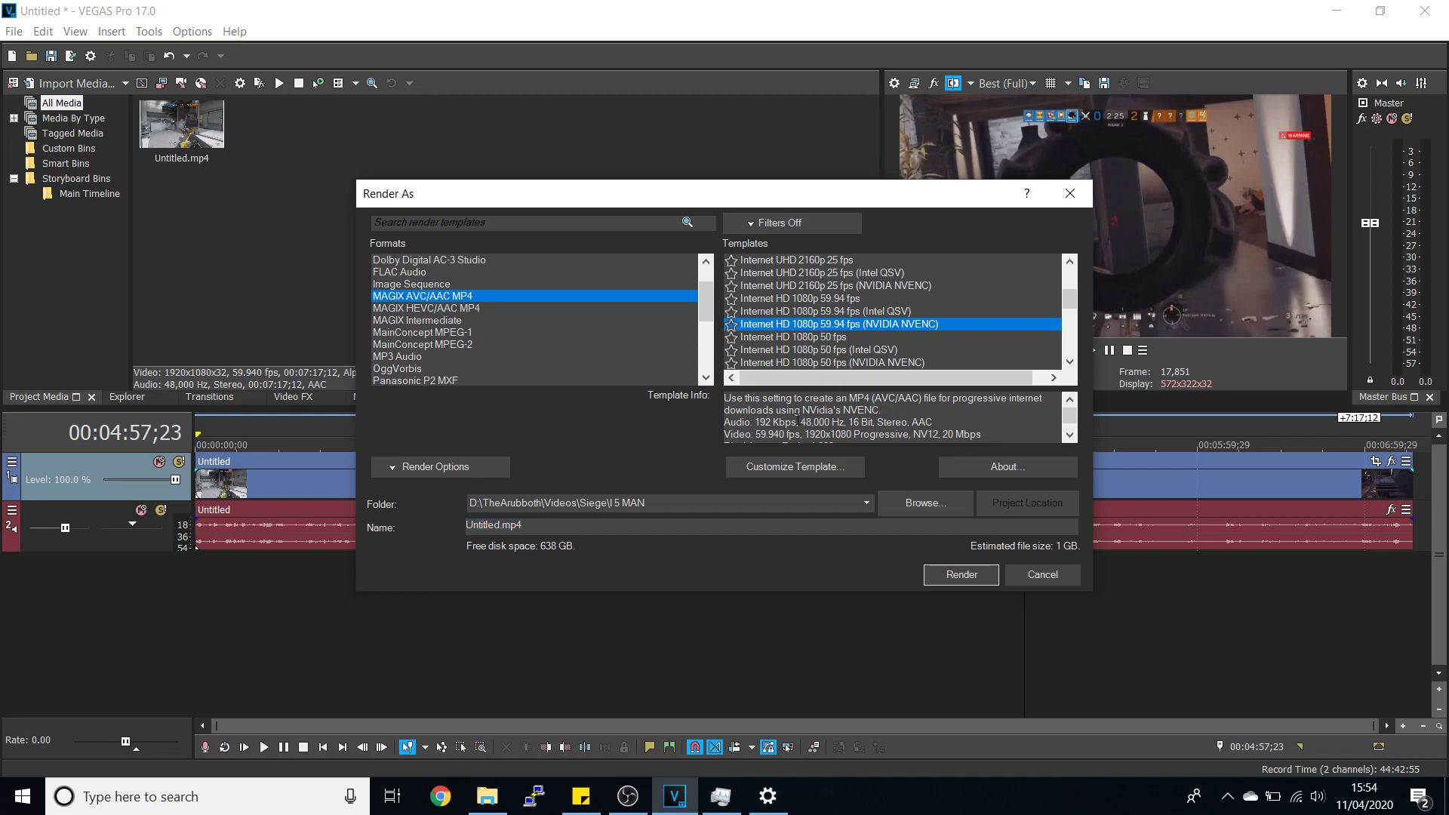
{"action": "left_click", "coordinate": [781, 469]}
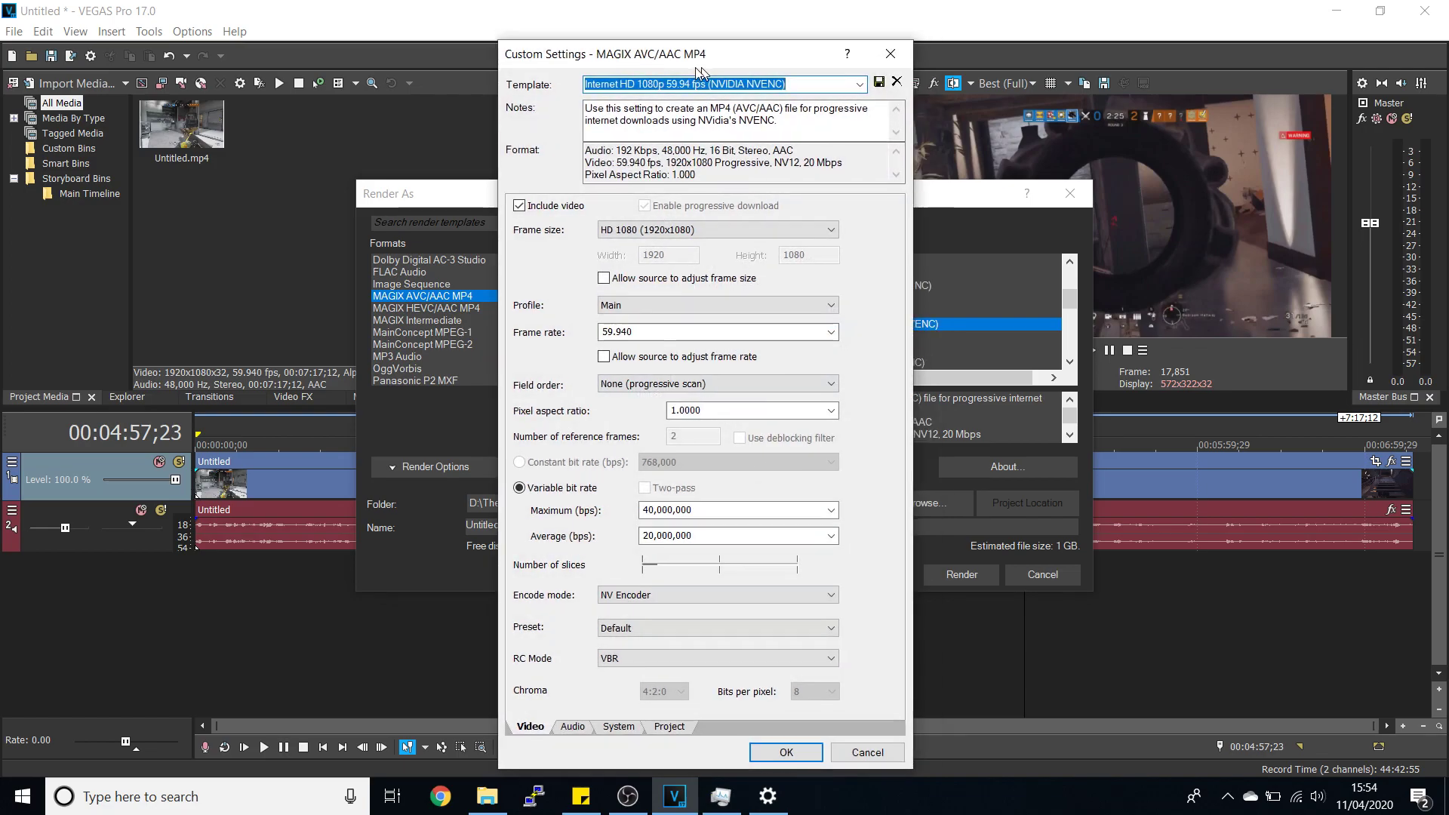
{"action": "left_click_drag", "start_coordinate": [701, 66], "coordinate": [439, 51]}
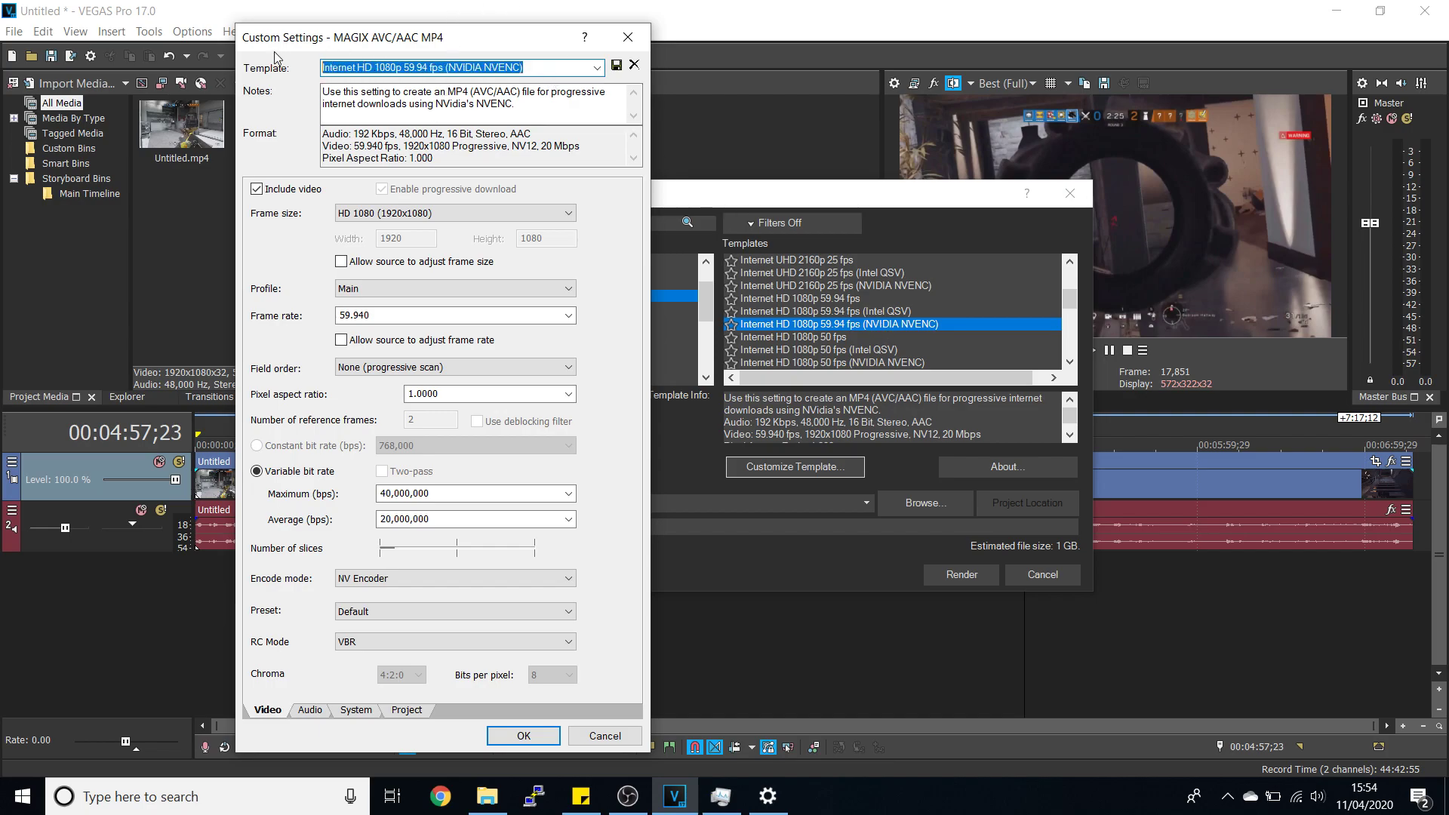
{"action": "type", "text": "//////"}
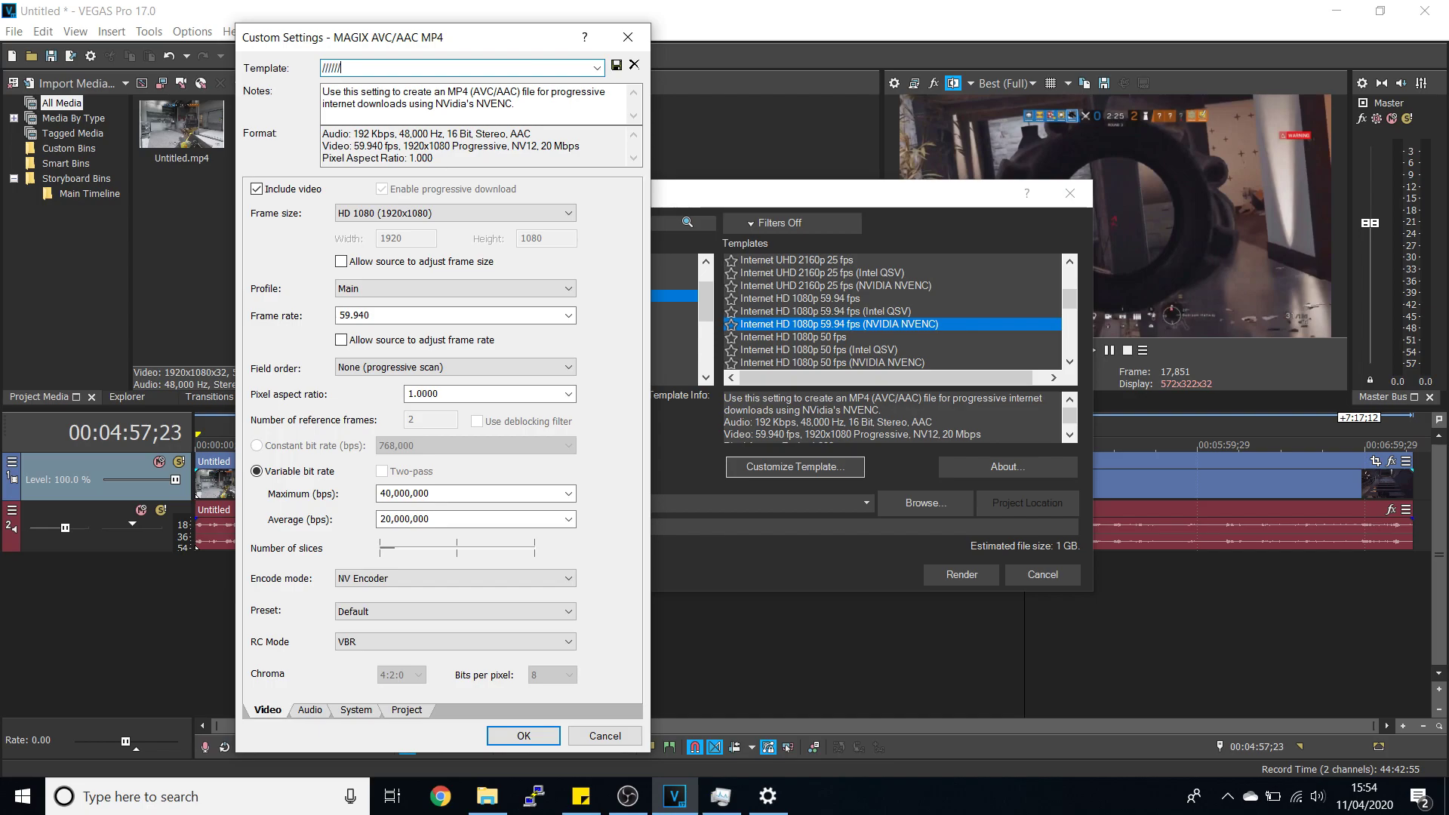
{"action": "key", "text": "BackSpace"}
{"action": "key", "text": "BackSpace"}
{"action": "key", "text": "BackSpace"}
{"action": "key", "text": "BackSpace"}
{"action": "key", "text": "BackSpace"}
Step: Set the NV Encoder preset of the customized render template to High performance and accept the custom settings
{"action": "left_click", "coordinate": [374, 615]}
{"action": "left_click", "coordinate": [376, 640]}
{"action": "left_click", "coordinate": [373, 613]}
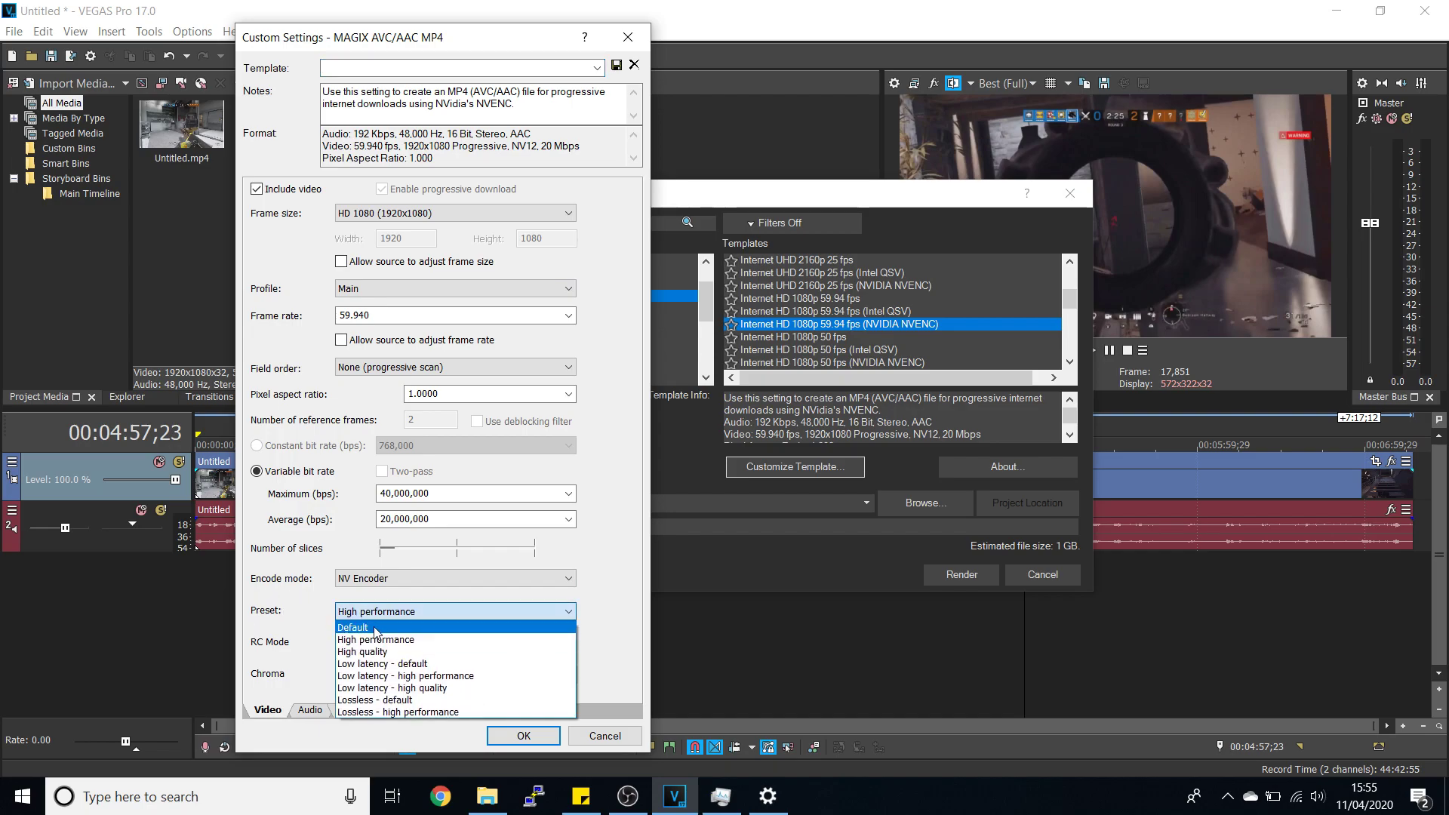
{"action": "left_click", "coordinate": [365, 641]}
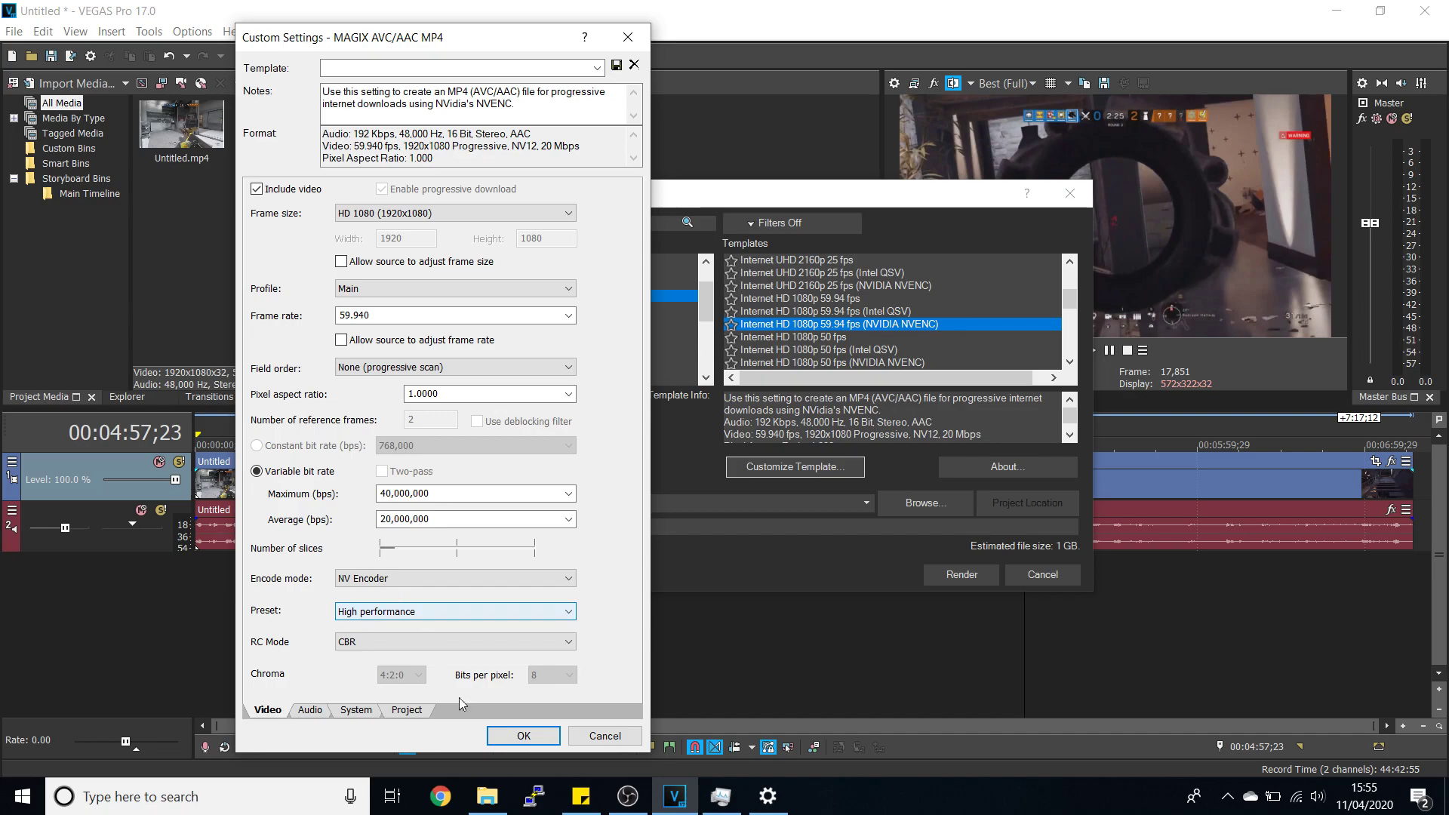
{"action": "left_click", "coordinate": [524, 735]}
Step: Choose the Youtube render template, name the output file Untitle123123d.mp4, and start rendering
{"action": "scroll", "coordinate": [763, 326], "scroll_direction": "down", "scroll_amount": 10}
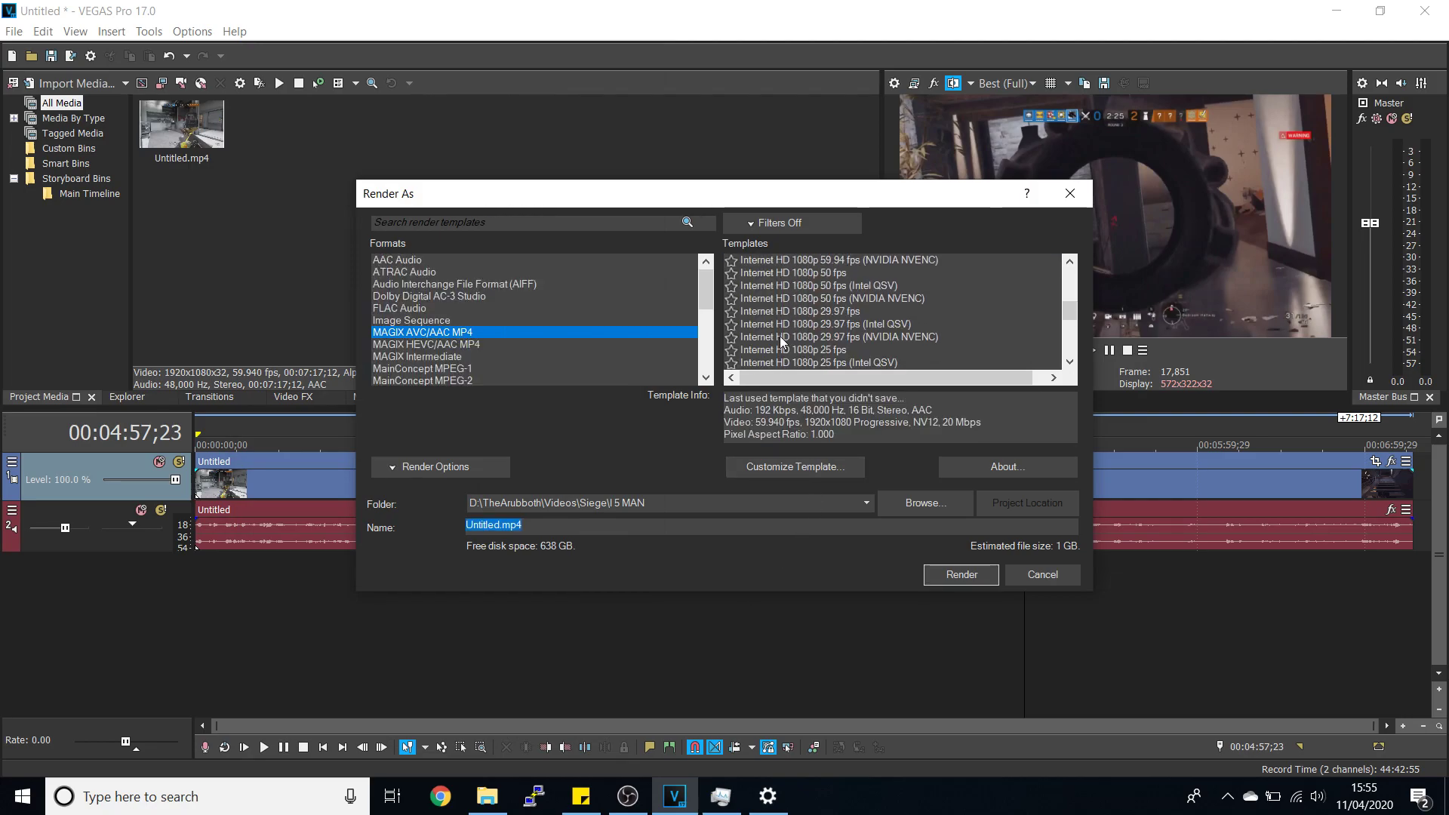
{"action": "left_click", "coordinate": [758, 362]}
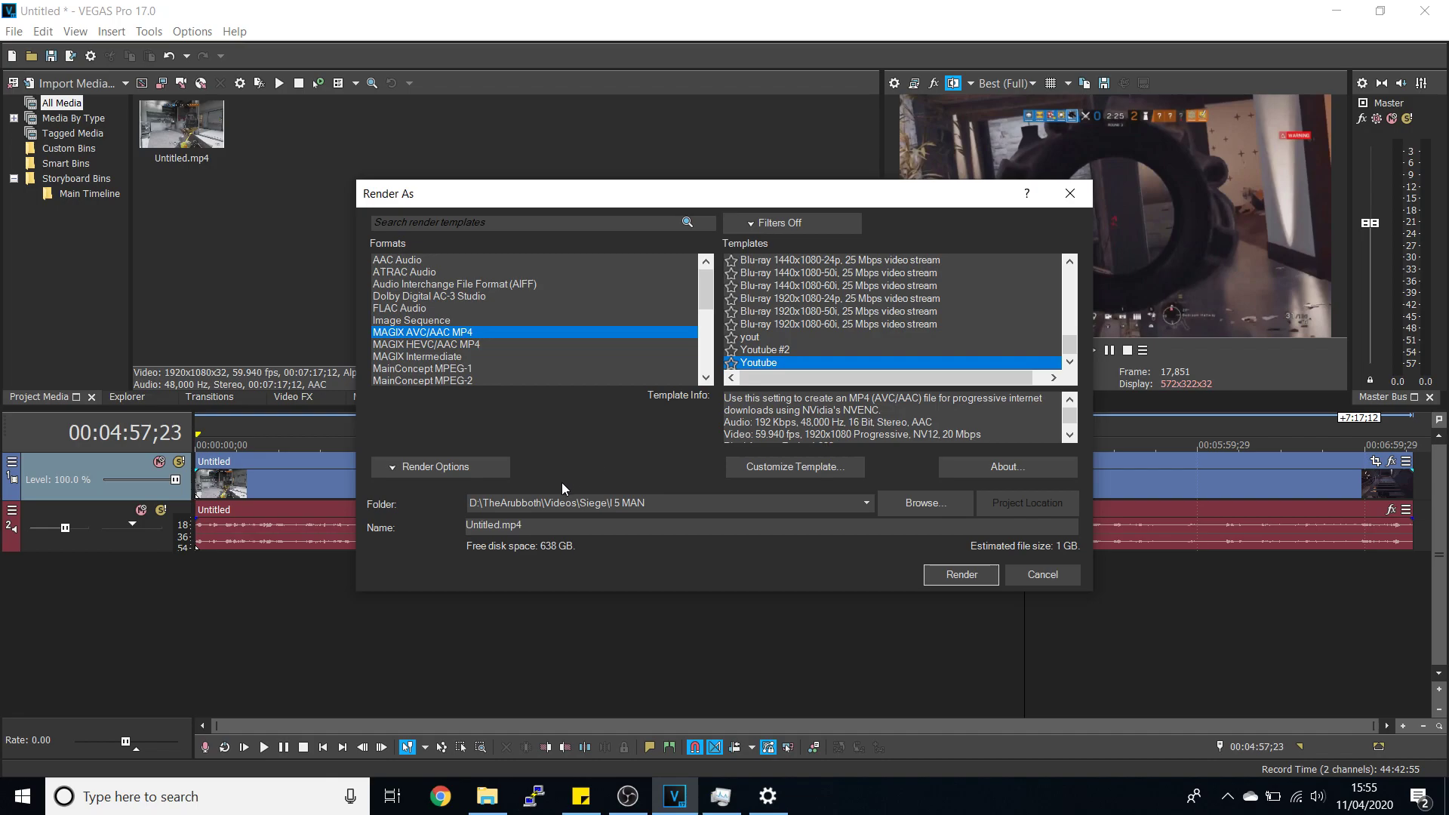
{"action": "left_click", "coordinate": [496, 524]}
{"action": "type", "text": "123123"}
{"action": "left_click", "coordinate": [956, 574]}
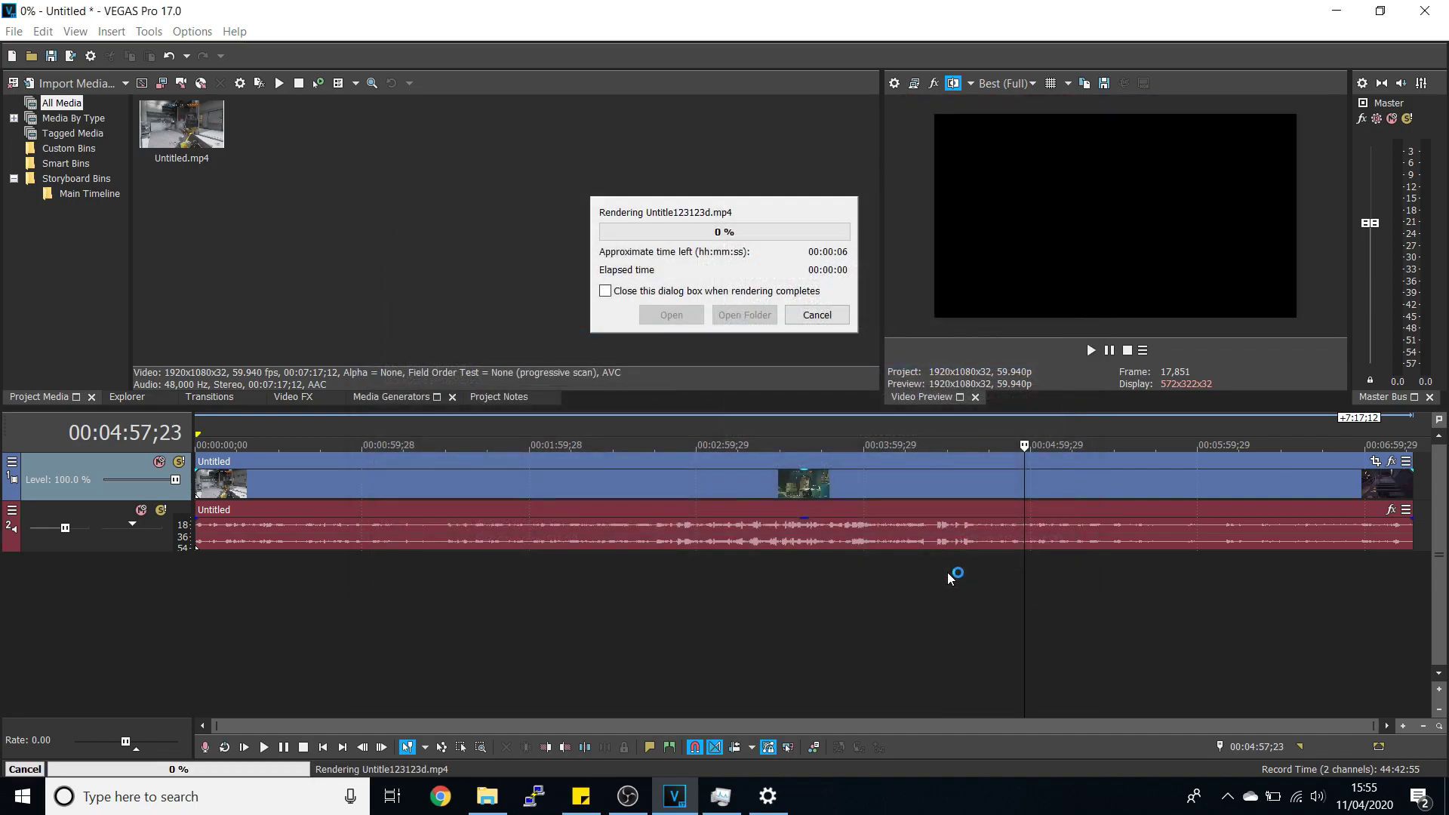
Step: Switch to Task Manager, examine the NVIDIA GPU's activity during the render, and close it
{"action": "left_click", "coordinate": [721, 797]}
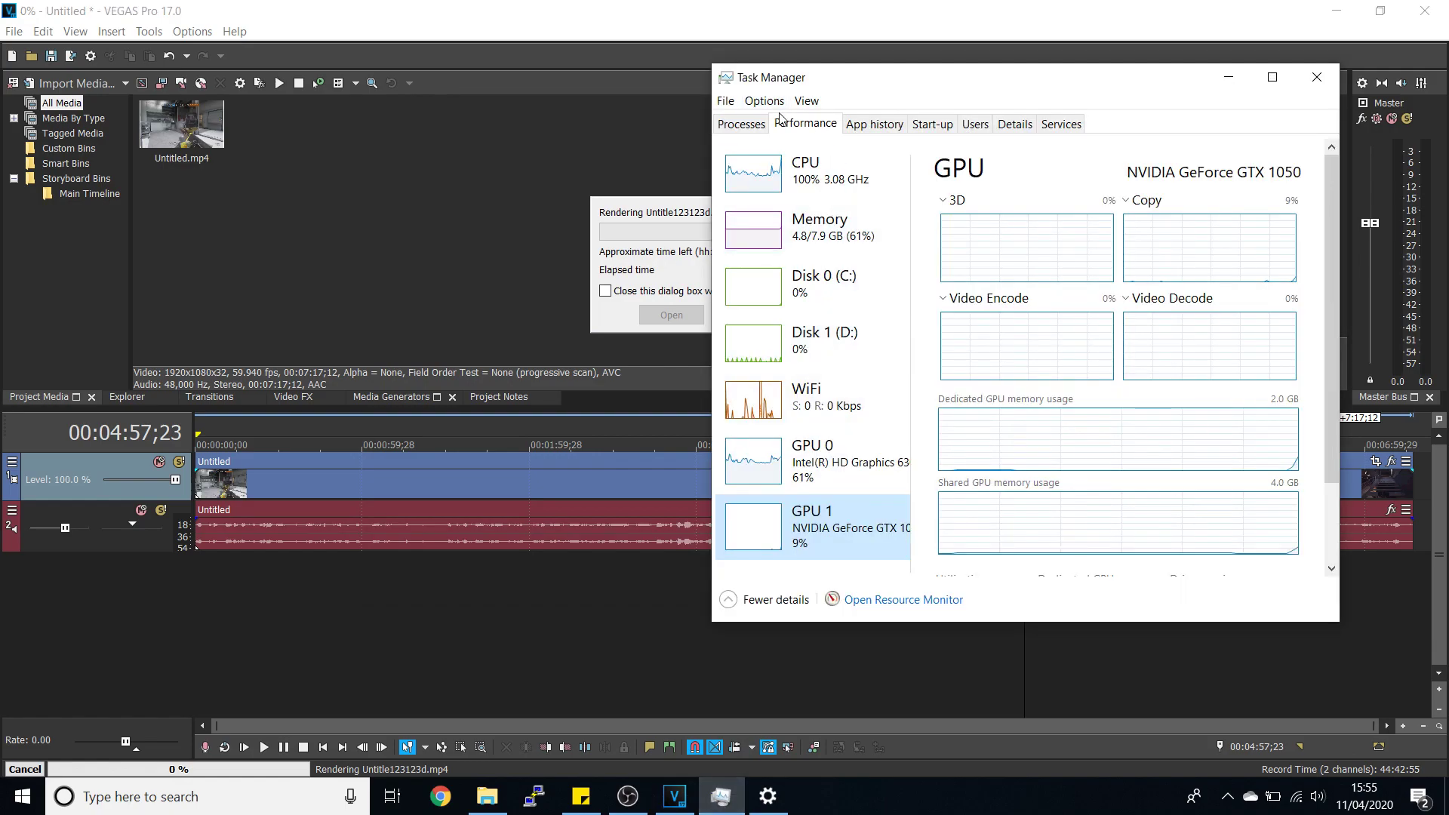
{"action": "left_click_drag", "start_coordinate": [806, 89], "coordinate": [875, 73]}
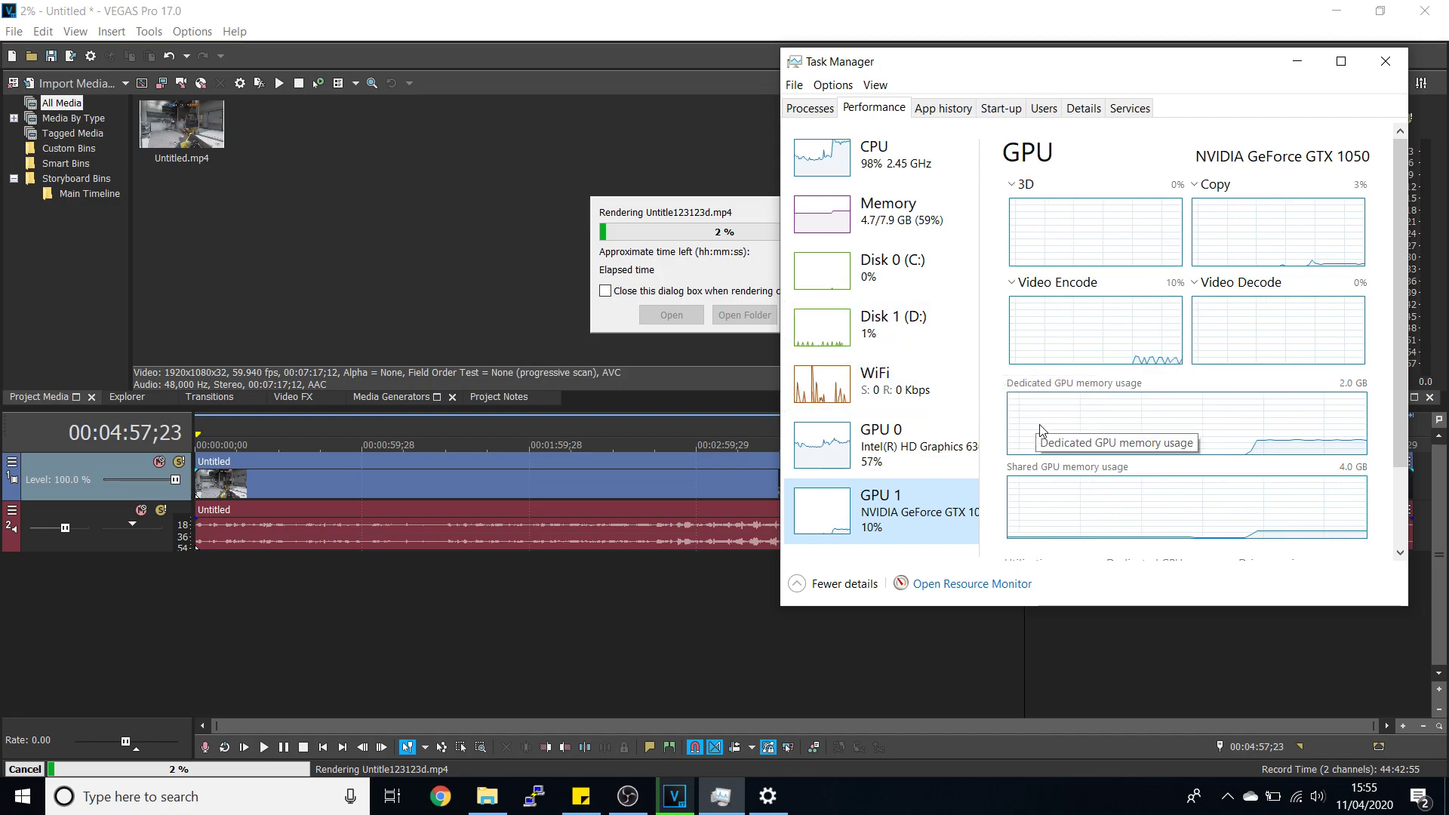
{"action": "left_click", "coordinate": [1385, 61]}
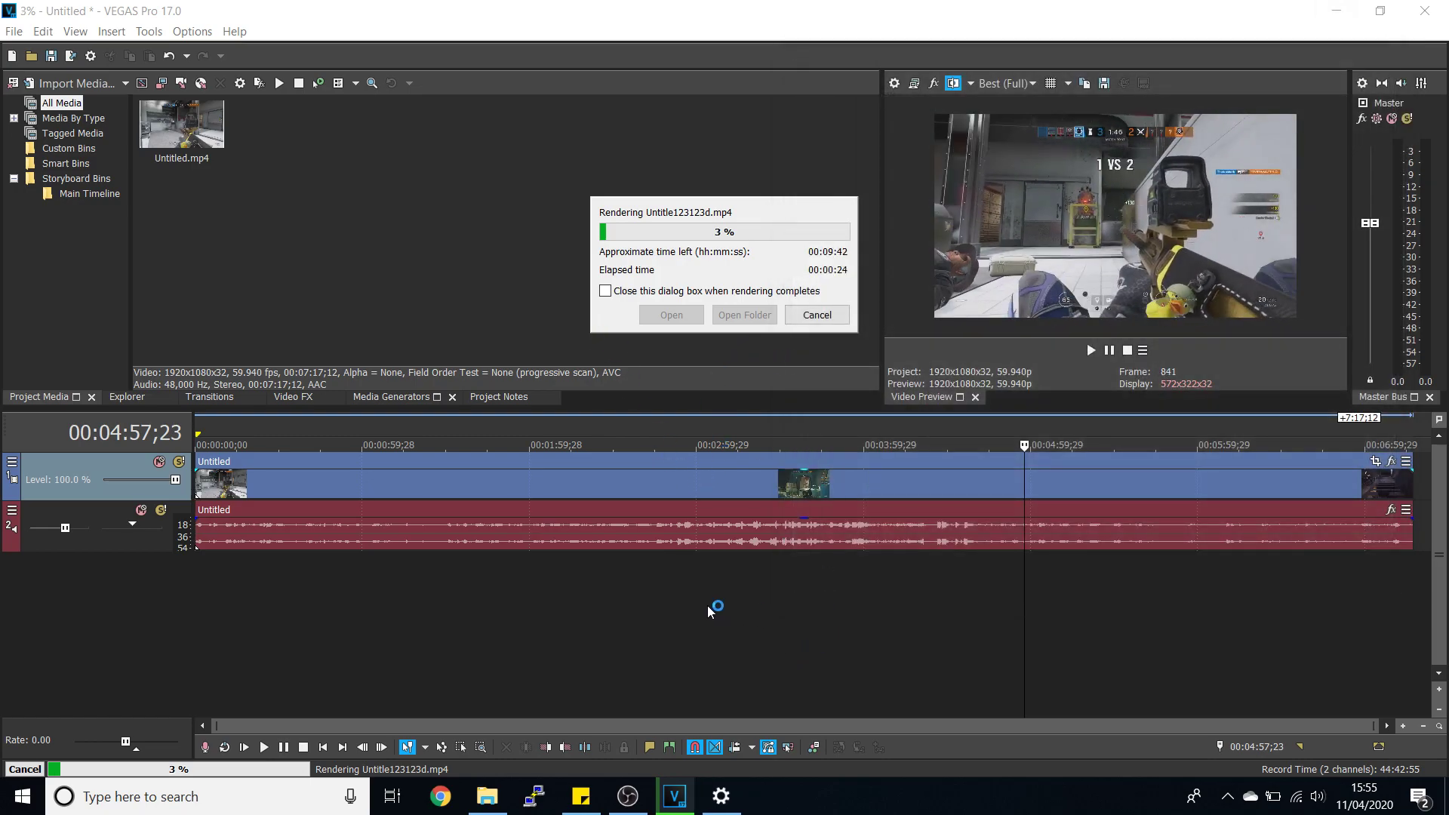
Step: Search Windows for "gpu" and open the Graphics settings page
{"action": "left_click", "coordinate": [226, 797]}
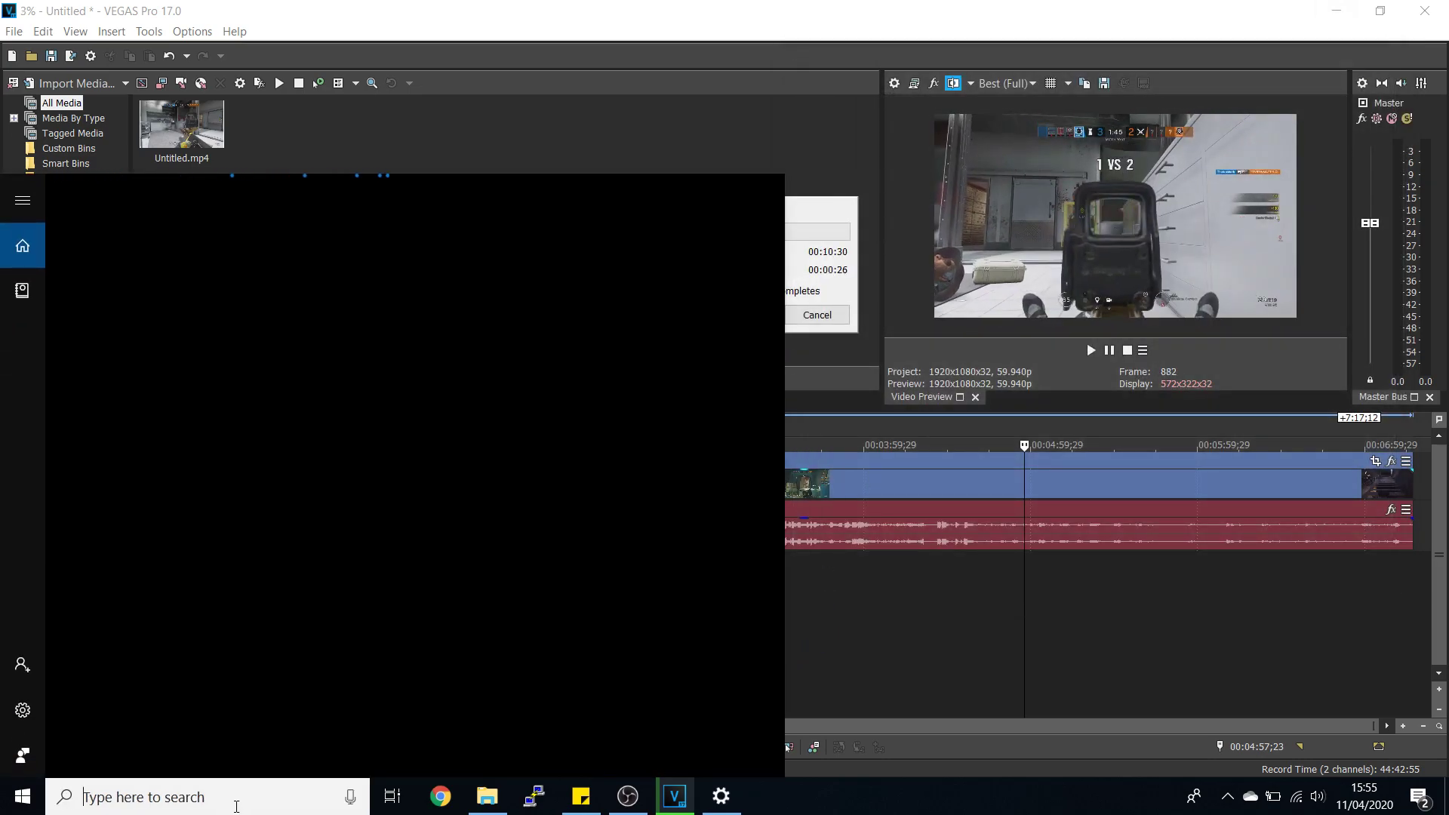
{"action": "type", "text": "gpu"}
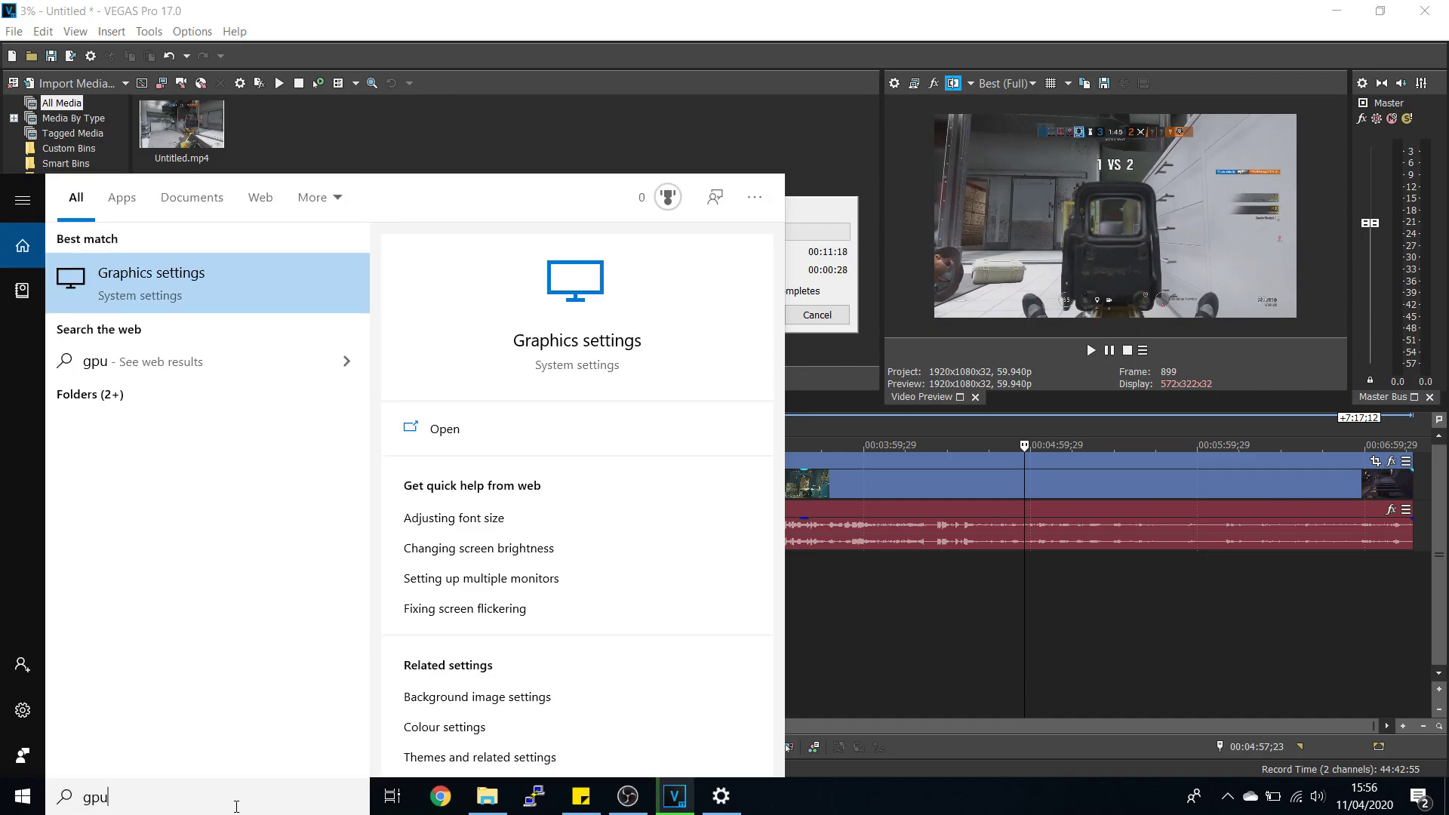
{"action": "key", "text": "Return"}
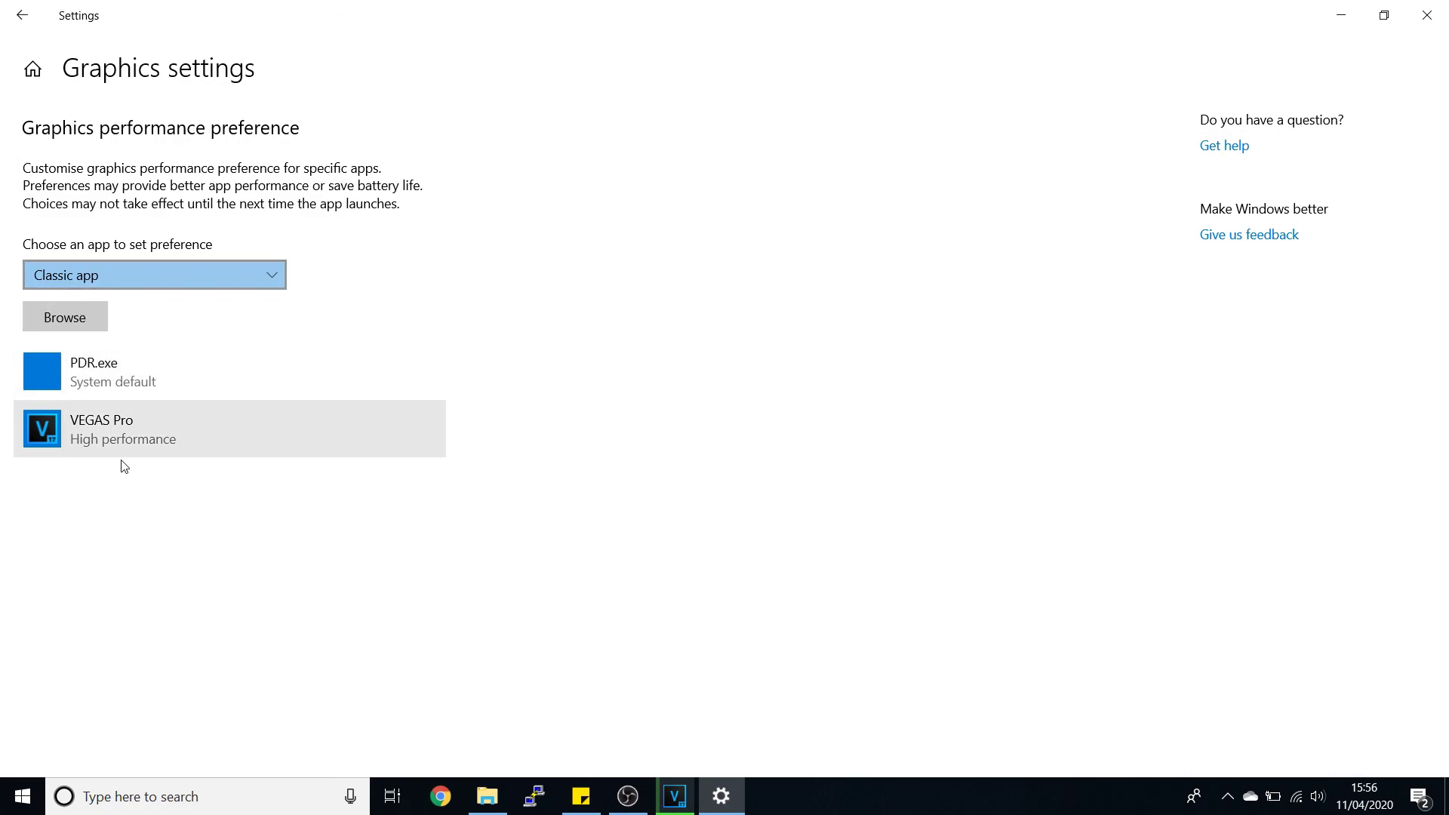
Step: Set the graphics preference of VEGAS Pro to System default and save it
{"action": "left_click", "coordinate": [112, 430]}
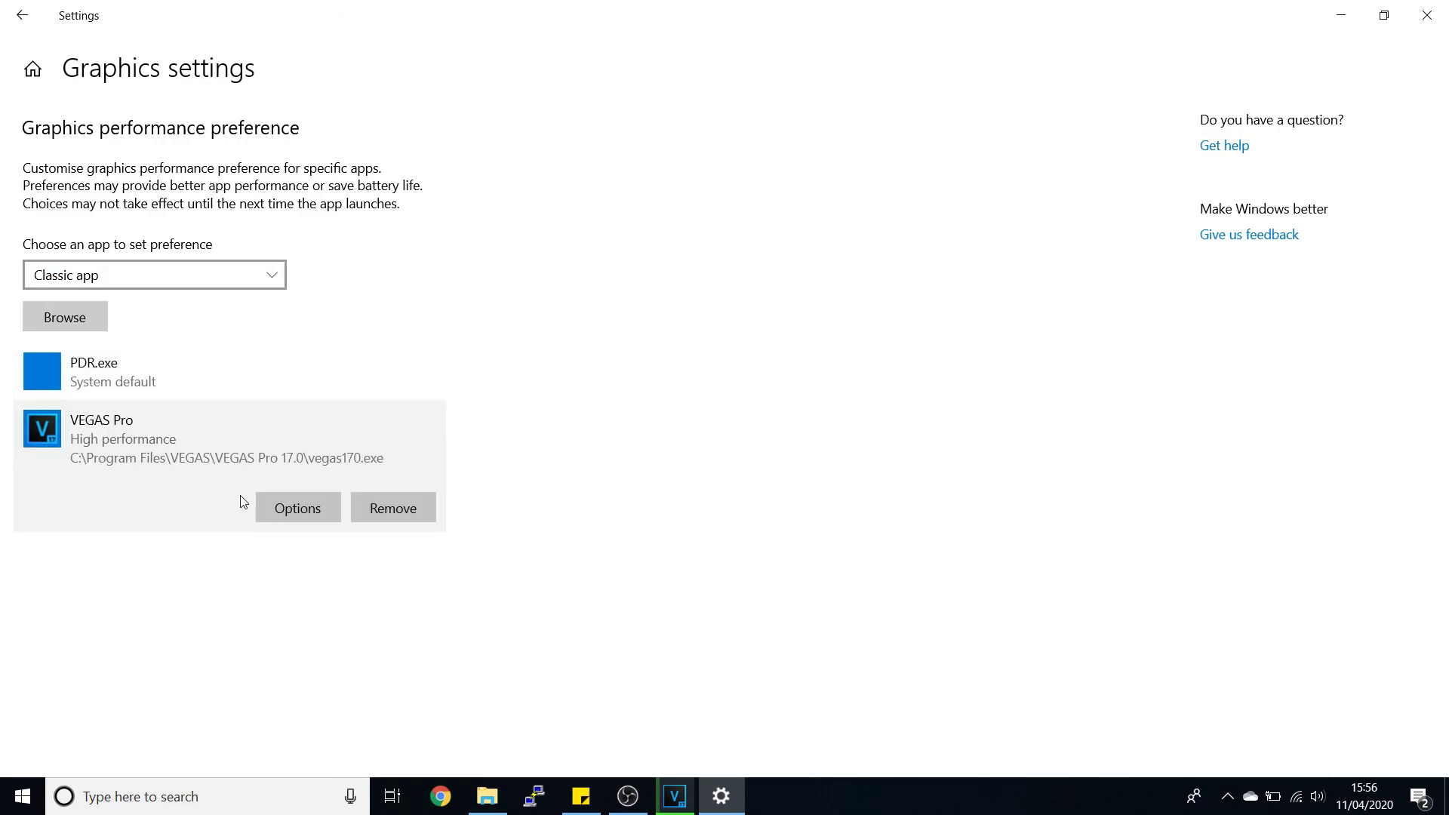
{"action": "left_click", "coordinate": [298, 508]}
{"action": "left_click", "coordinate": [596, 485]}
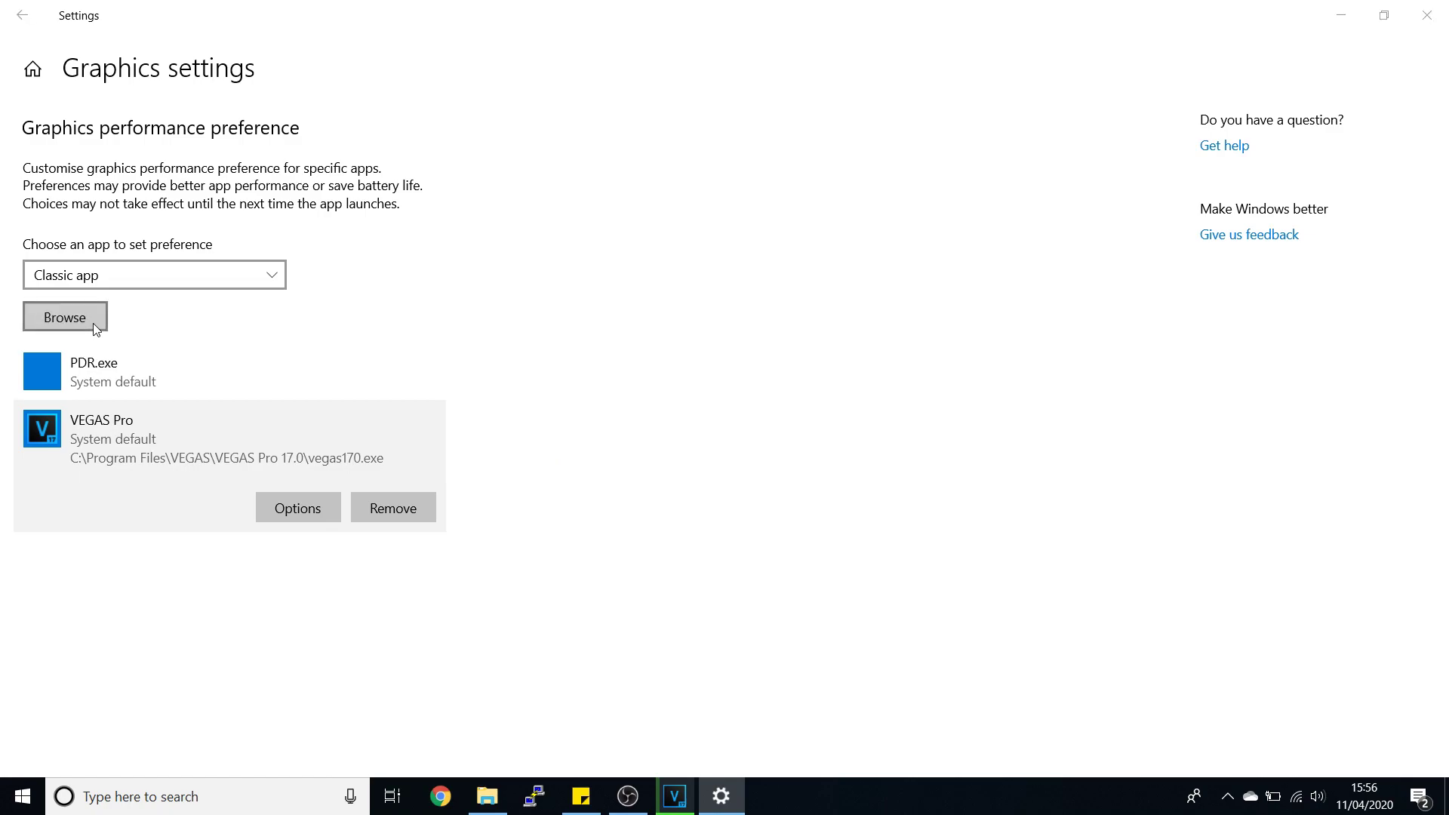
Step: Try to add vegas170 from the VEGAS Pro 17.0 program folder to the graphics preference list as a classic app
{"action": "left_click", "coordinate": [92, 323]}
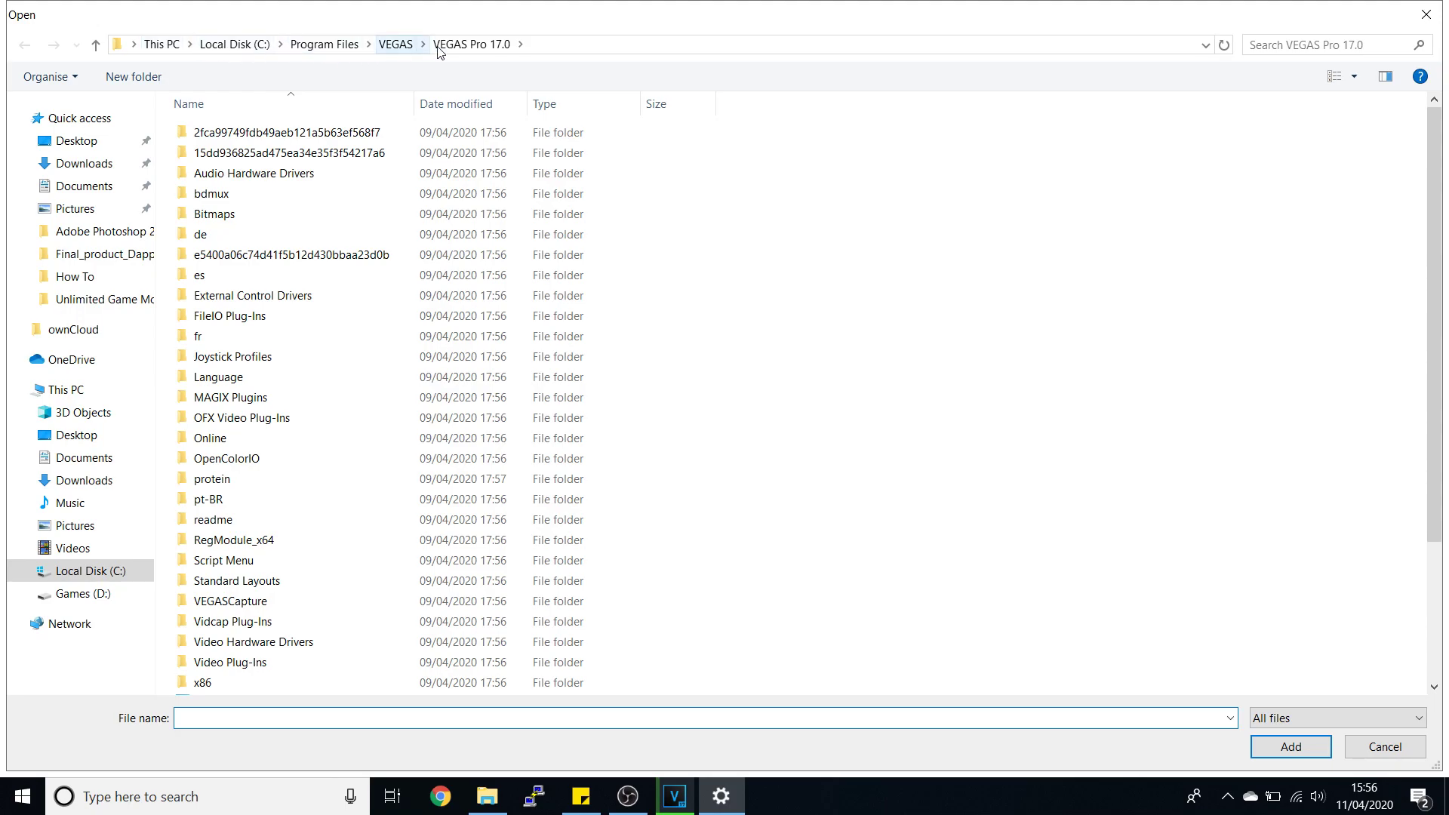
{"action": "scroll", "coordinate": [809, 374], "scroll_direction": "down", "scroll_amount": 3}
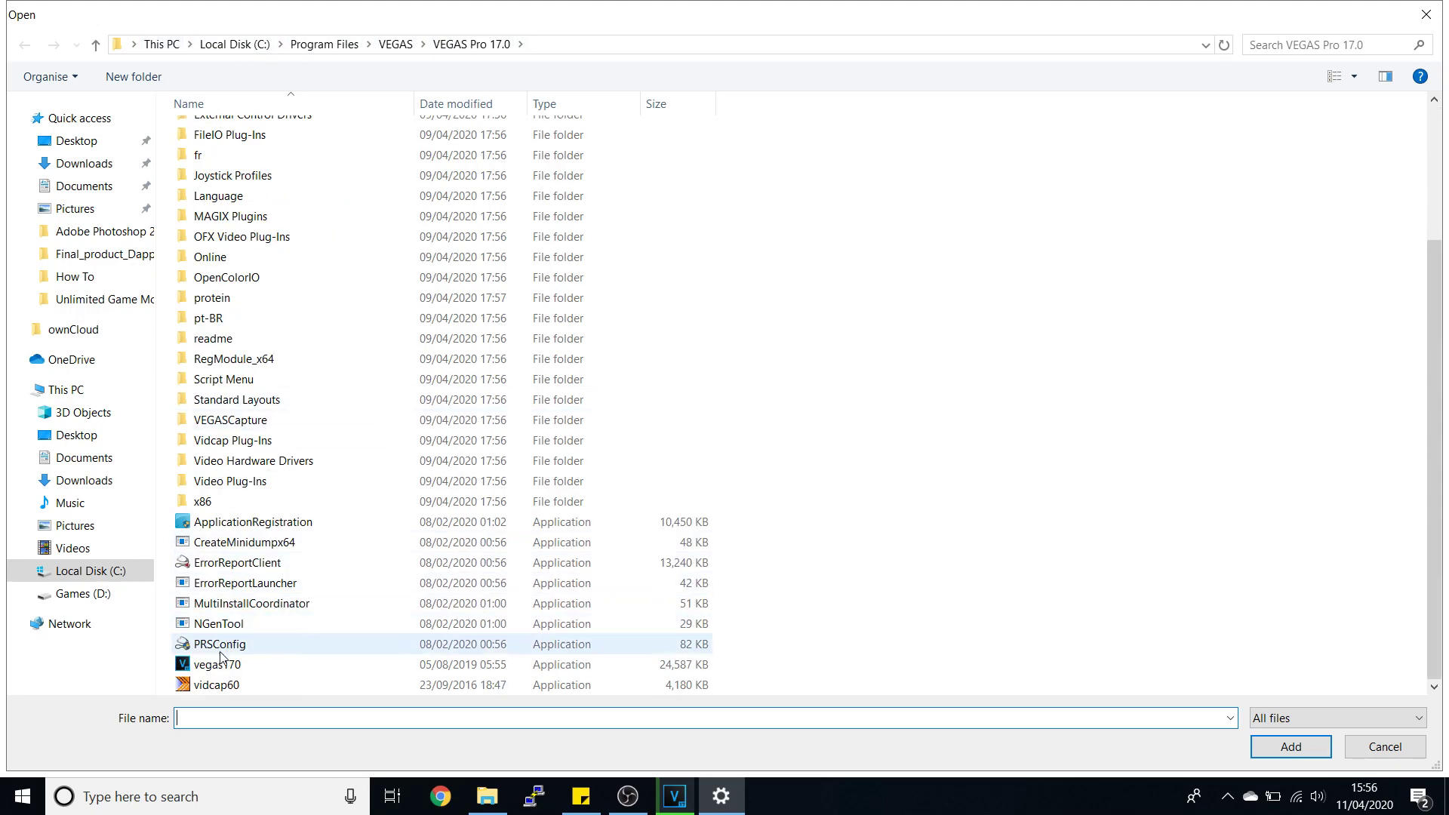
{"action": "left_click", "coordinate": [238, 668]}
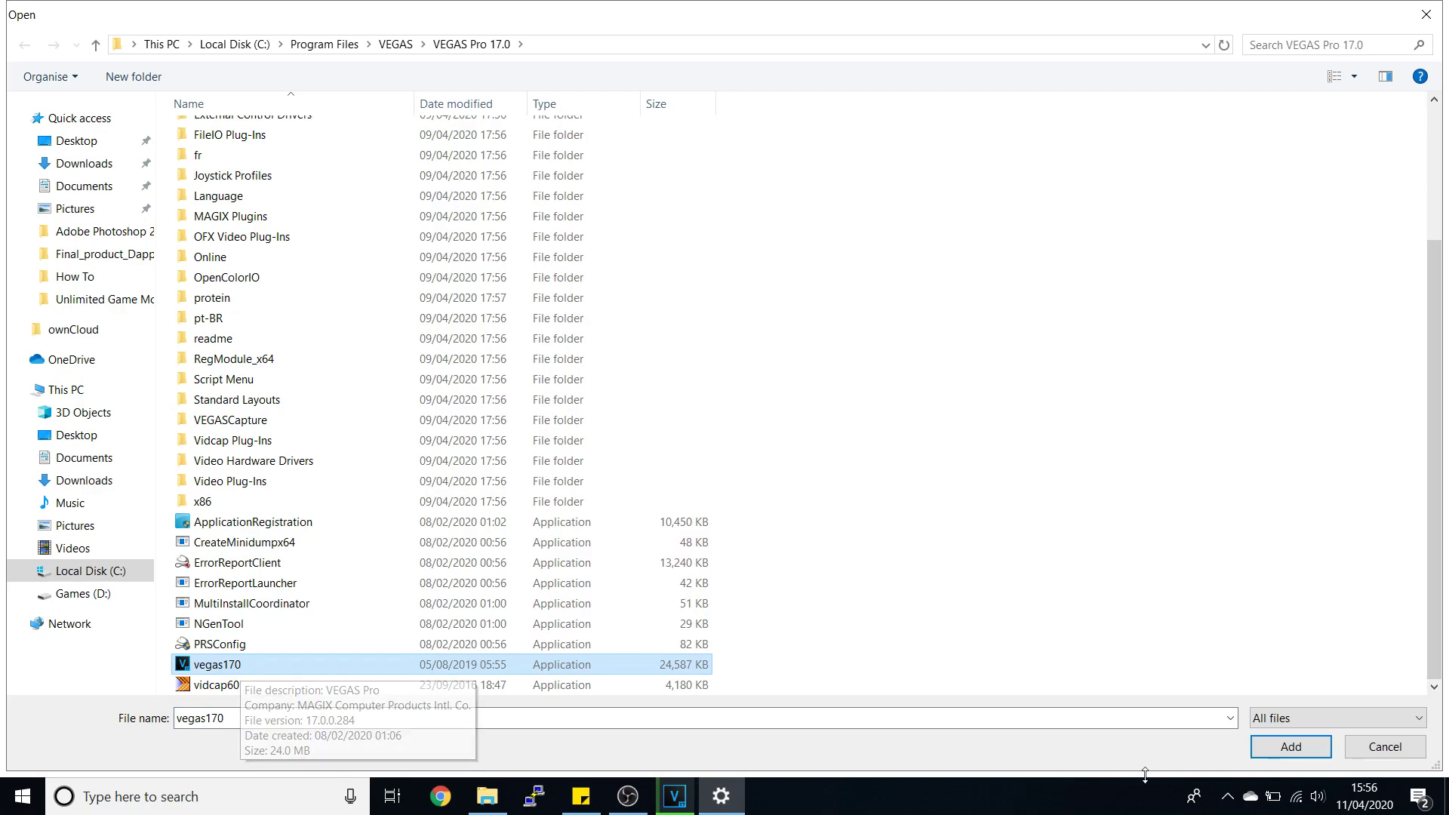
{"action": "left_click", "coordinate": [1291, 747]}
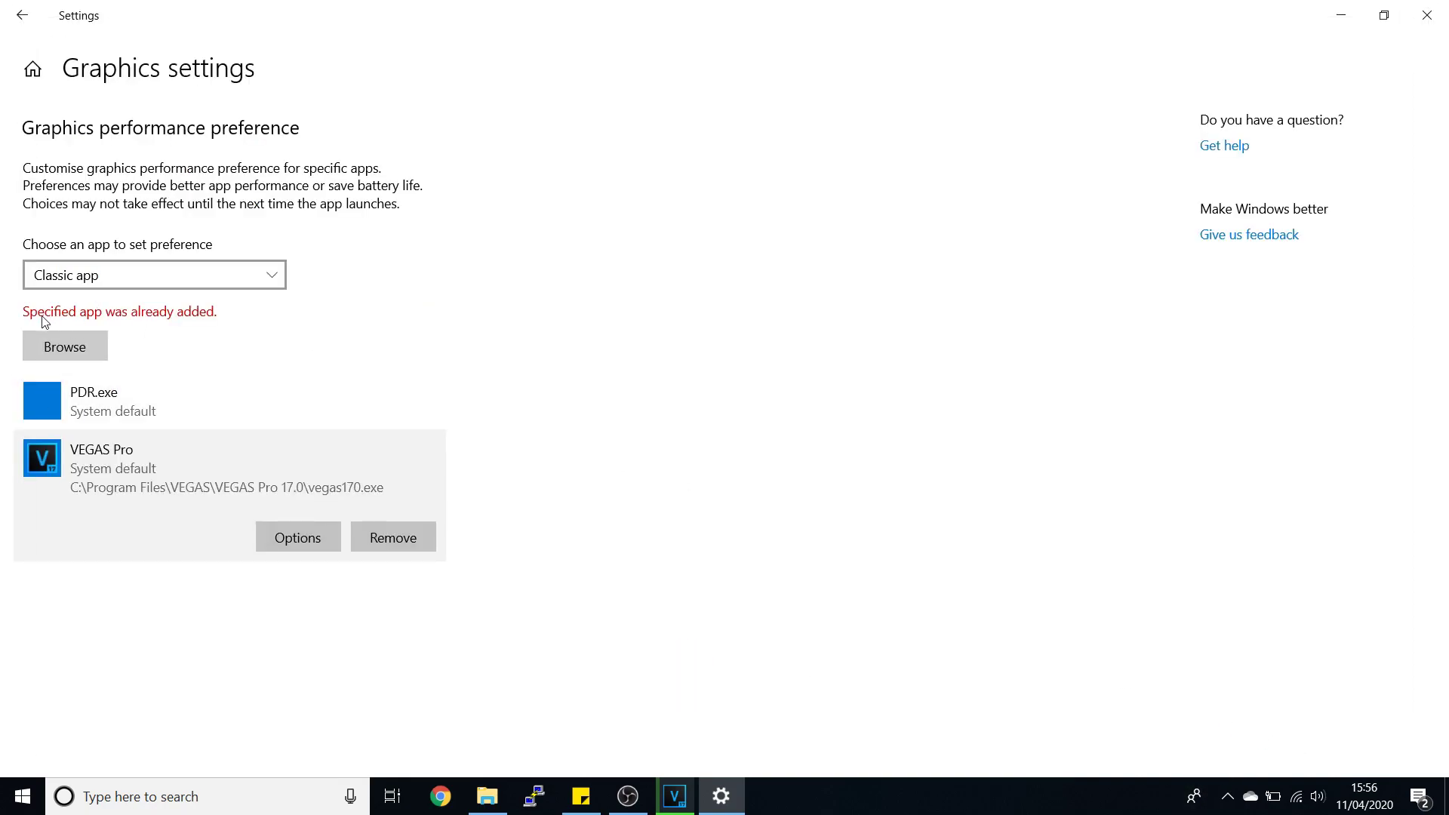
Step: Set the graphics preference of VEGAS Pro to High performance and save it
{"action": "left_click", "coordinate": [291, 536]}
{"action": "left_click", "coordinate": [564, 452]}
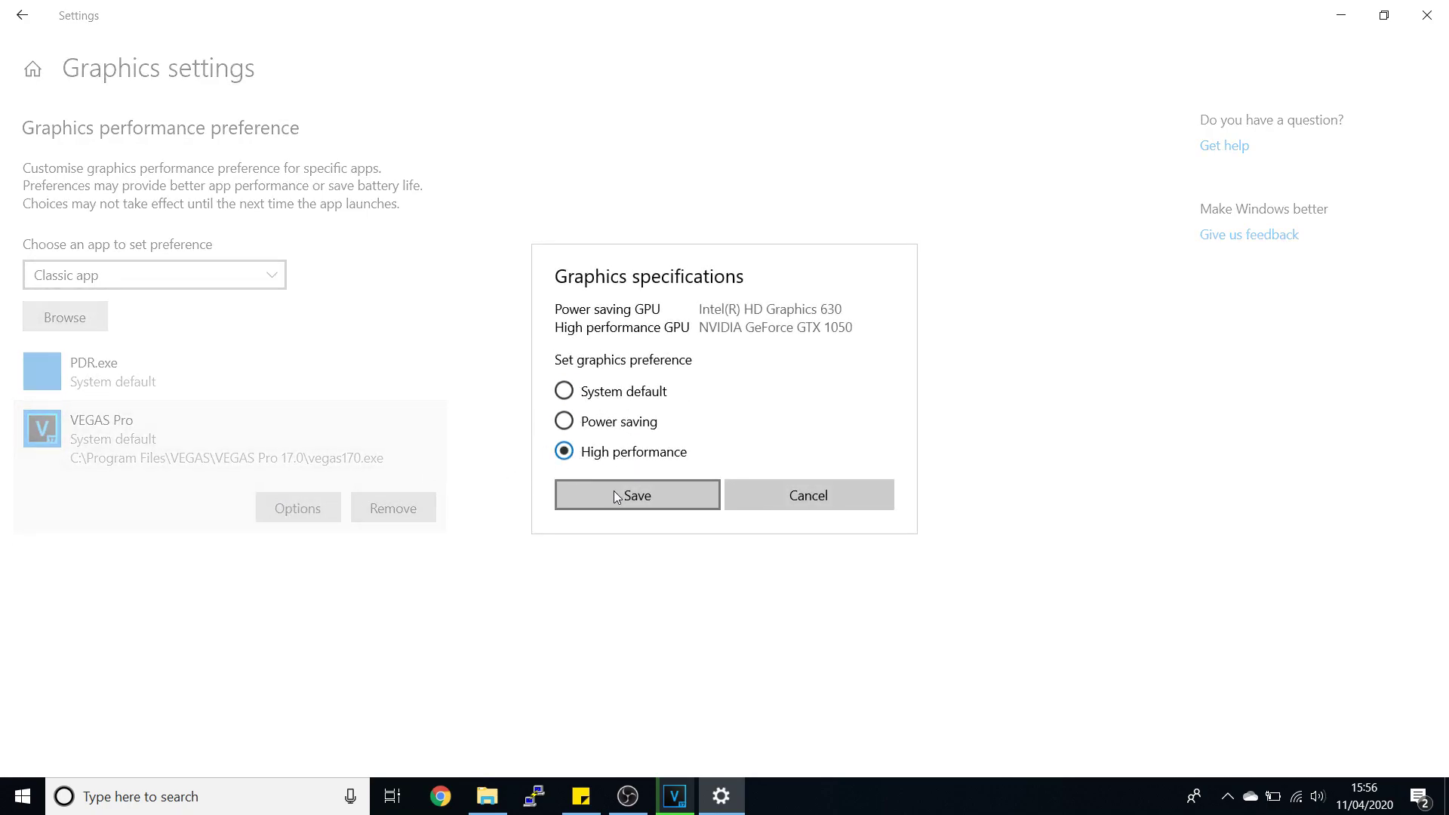
{"action": "left_click", "coordinate": [615, 489]}
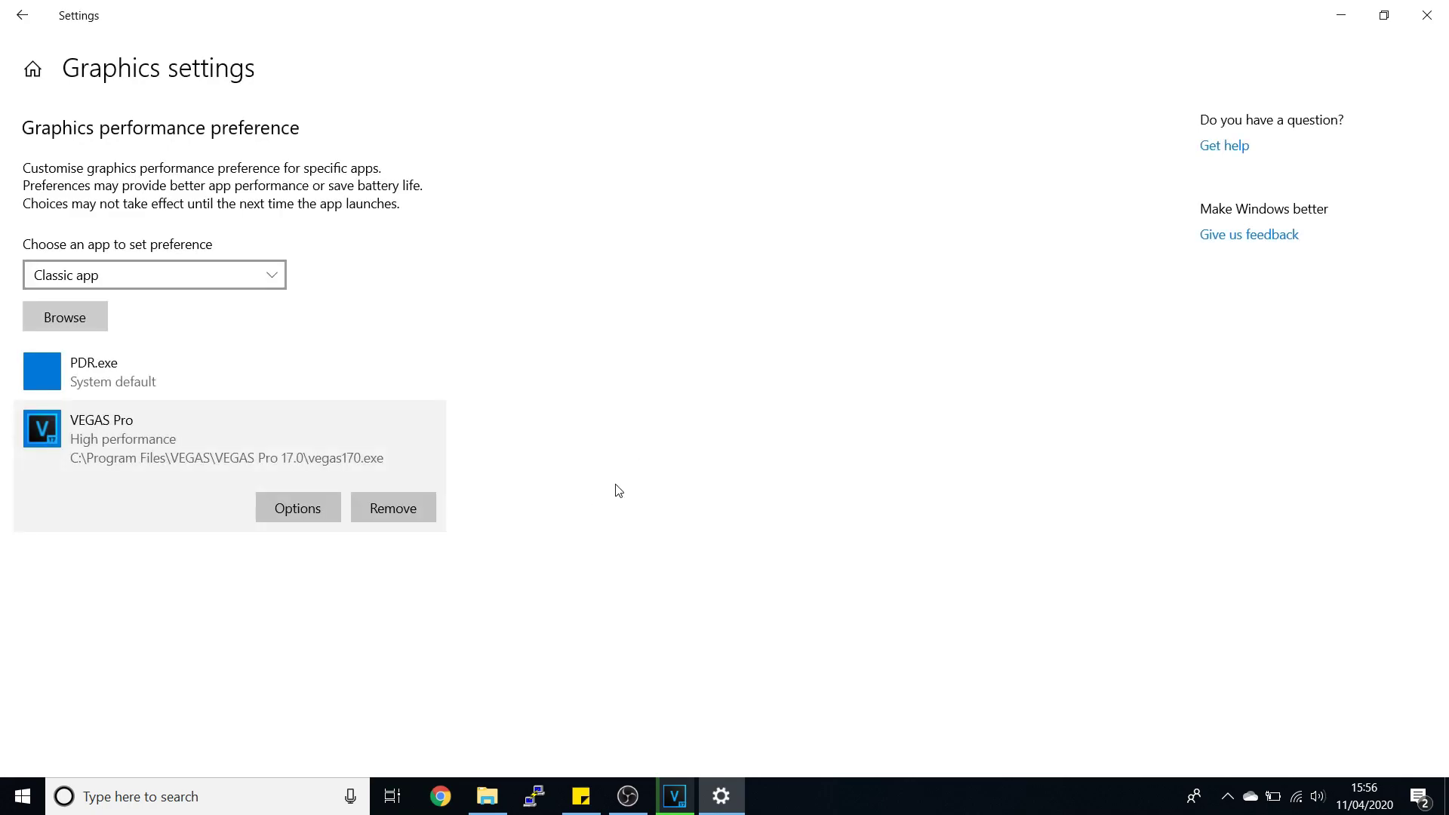